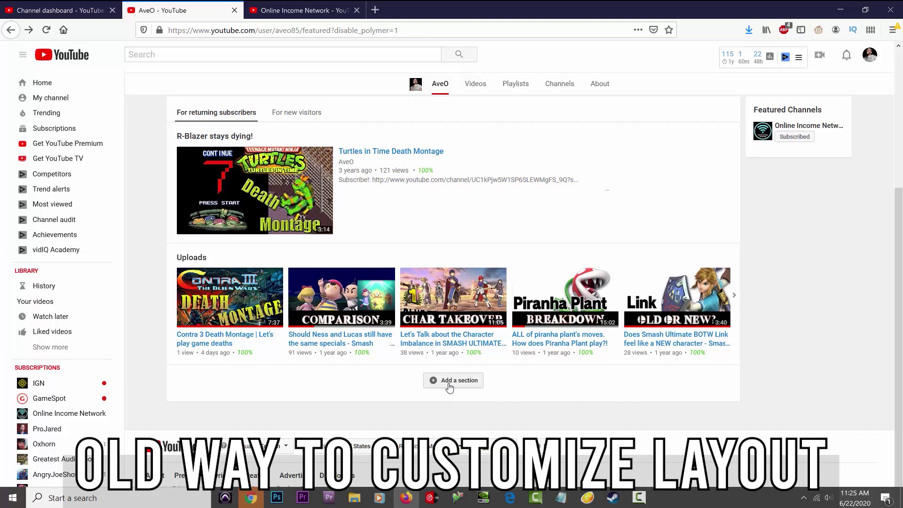
Look through the Add a section content types and the Feature content picker
left_click(467, 385)
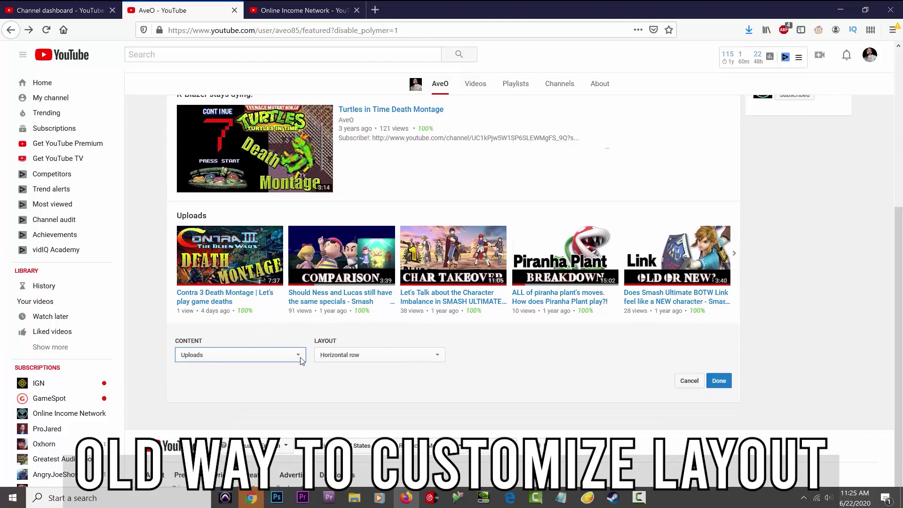
left_click(299, 357)
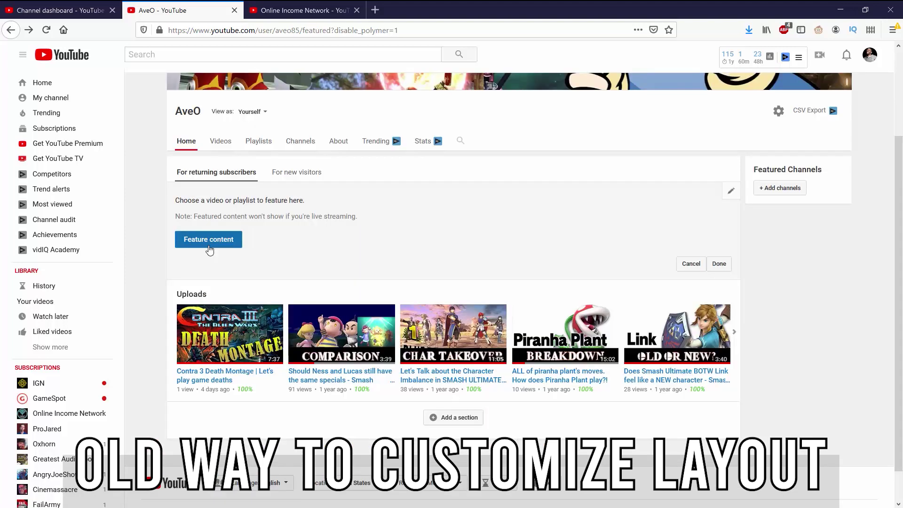
left_click(211, 243)
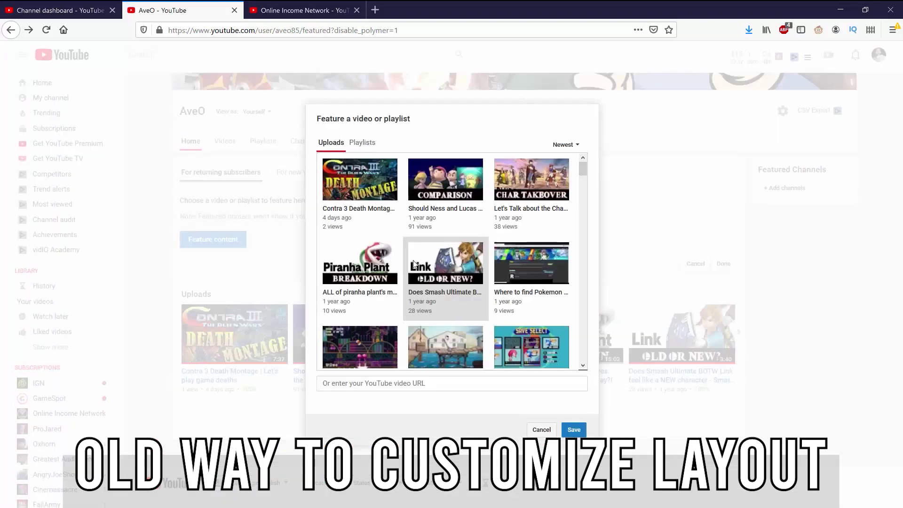
Open the banner's editing options and choose Edit links
scroll(435, 266, "down", 8)
scroll(435, 266, "down", 4)
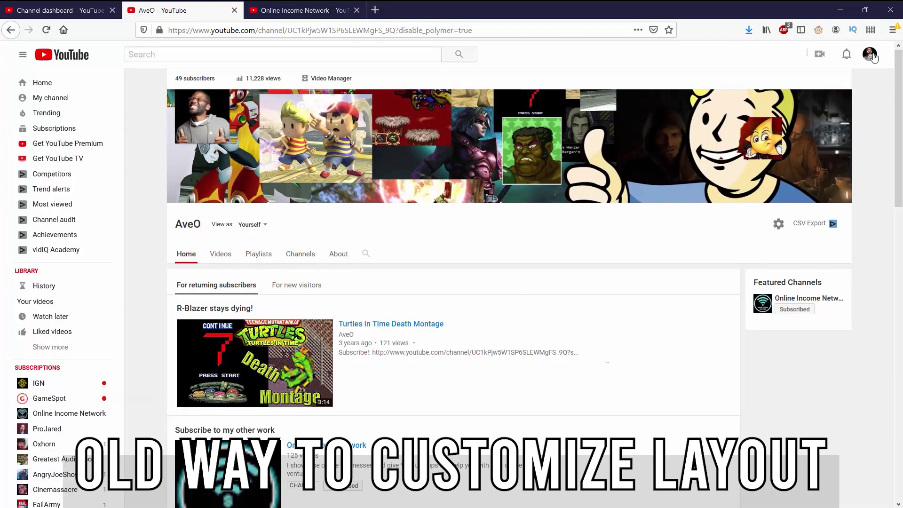
left_click(843, 98)
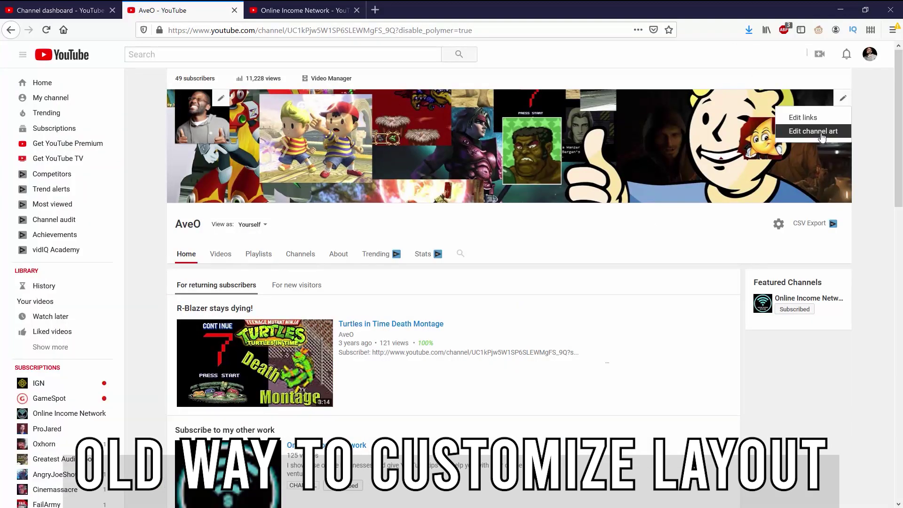
left_click(814, 120)
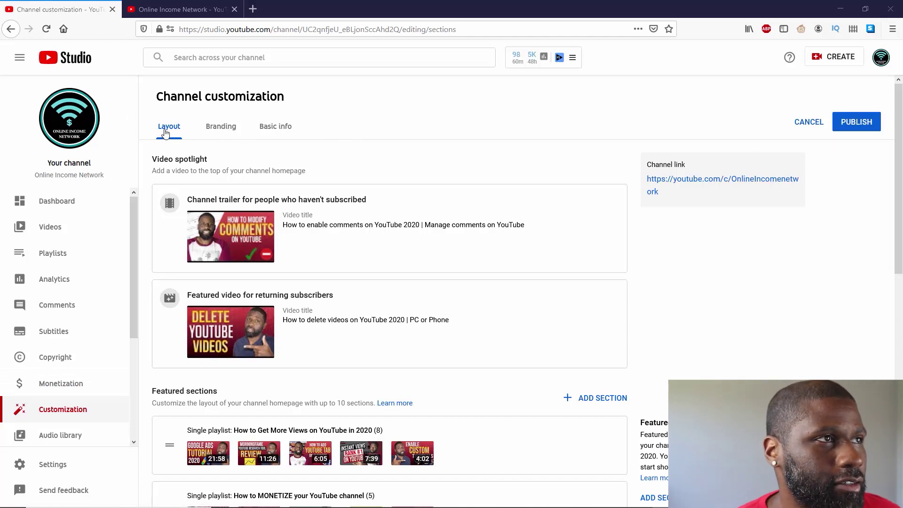
left_click(176, 10)
scroll(525, 319, "down", 6)
scroll(525, 320, "down", 15)
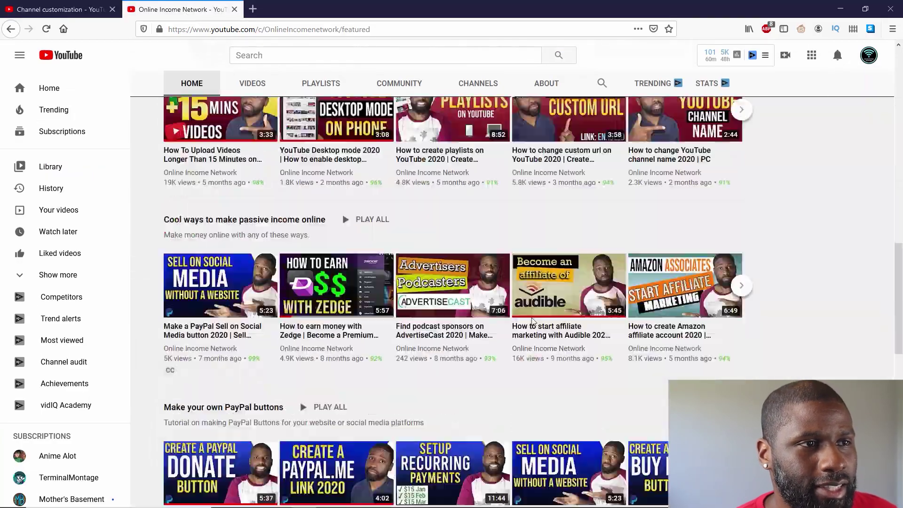
scroll(530, 324, "up", 10)
scroll(530, 324, "up", 10)
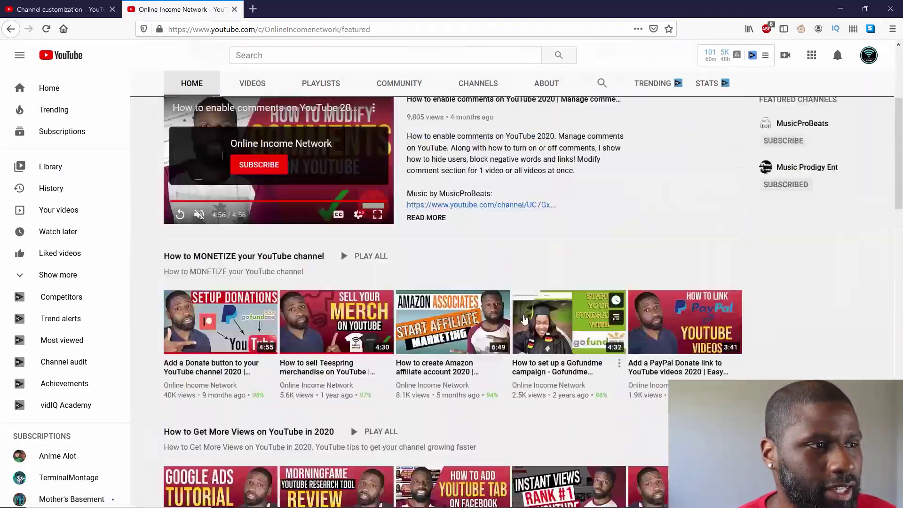
scroll(518, 313, "down", 5)
scroll(515, 312, "down", 1)
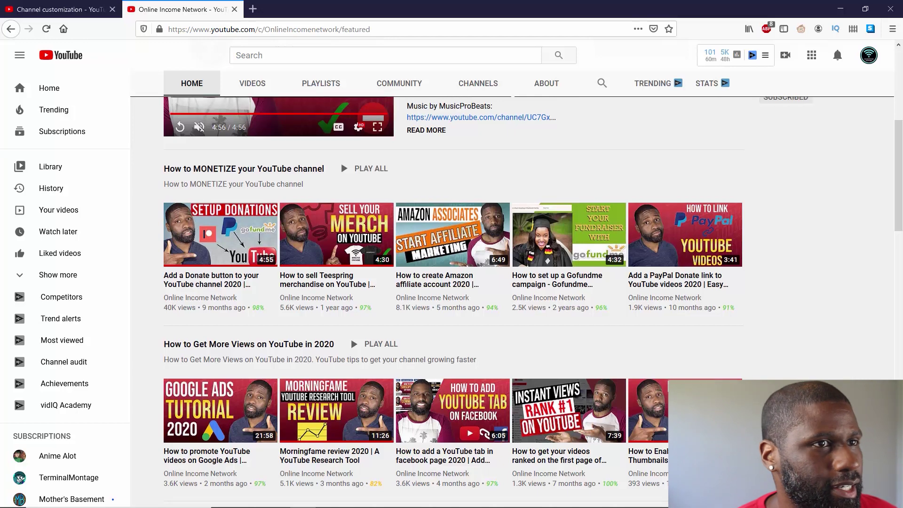
scroll(226, 198, "up", 5)
left_click(90, 10)
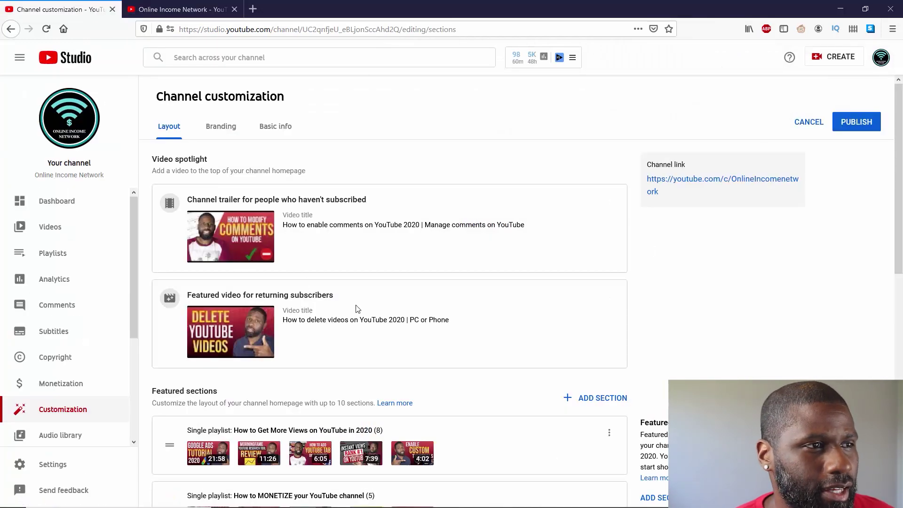
scroll(387, 214, "down", 4)
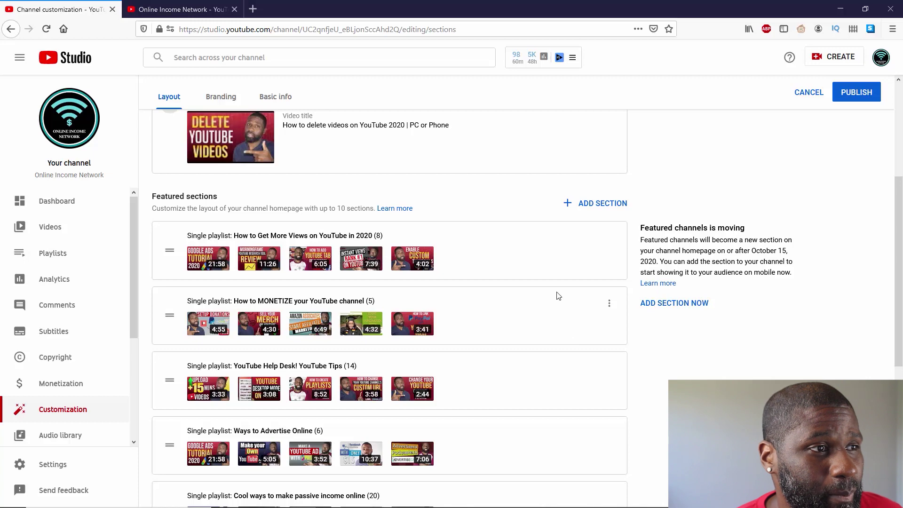
scroll(563, 300, "up", 4)
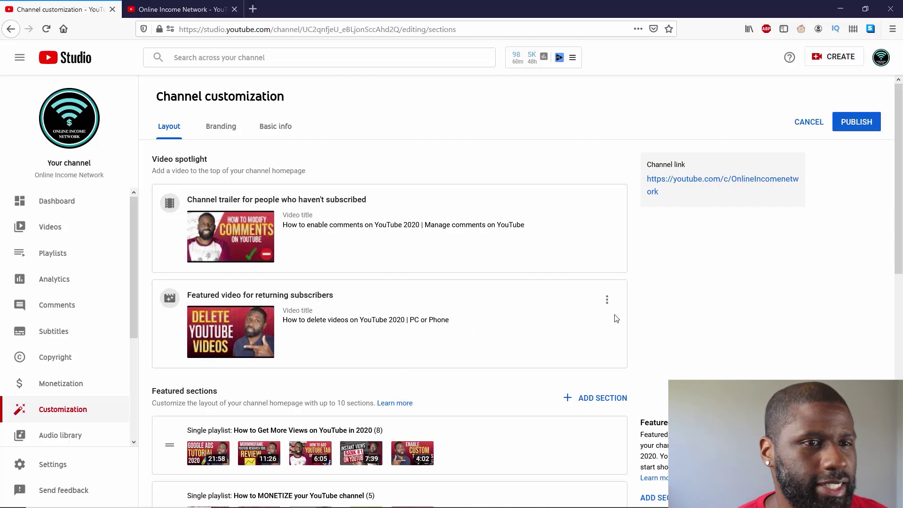
Replace the returning-subscriber featured video with 'Morningfame review 2020 | A YouTube Research Tool'
left_click(607, 300)
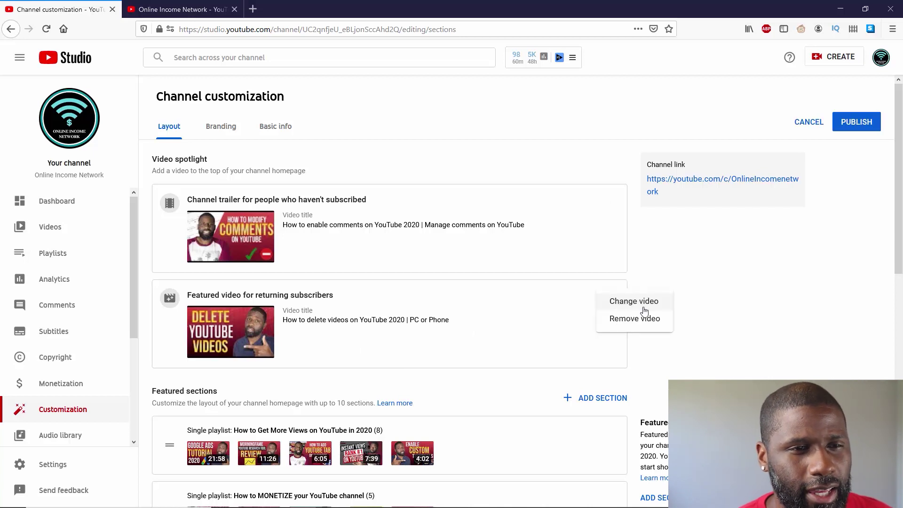
left_click(636, 319)
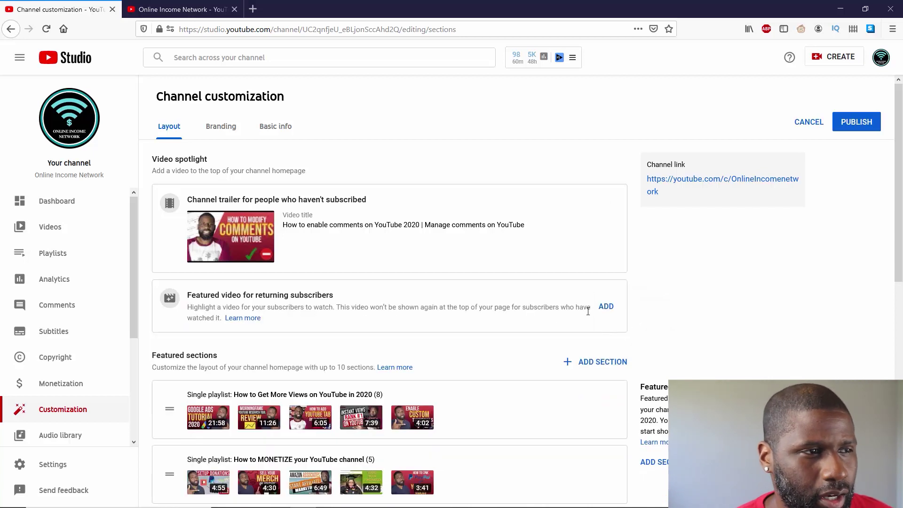
left_click(606, 307)
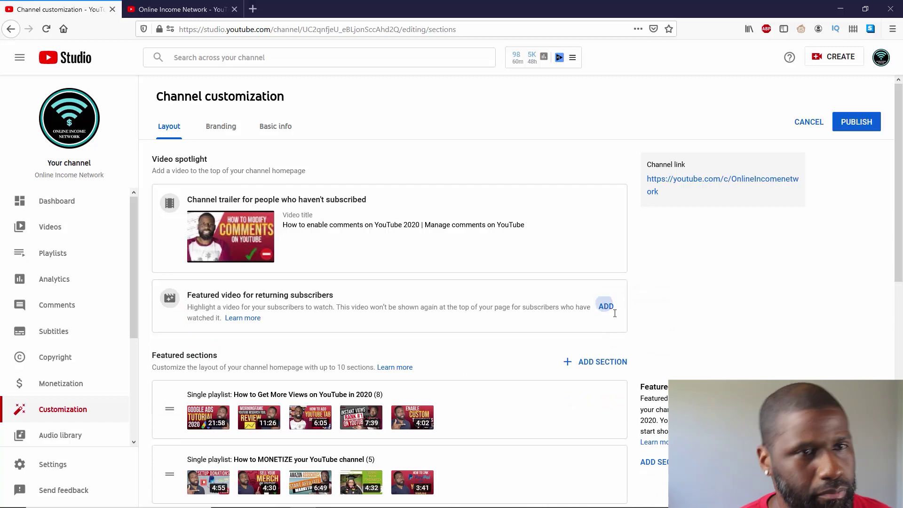
scroll(527, 286, "down", 3)
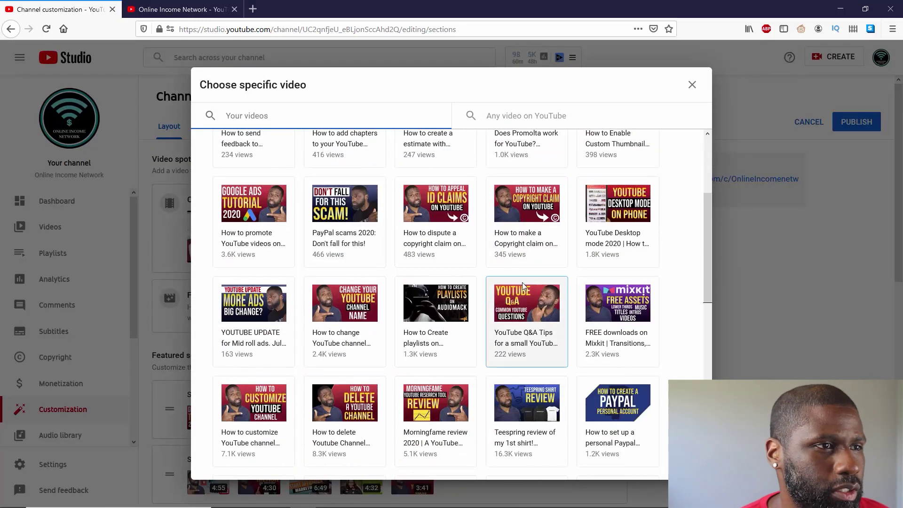
scroll(442, 358, "down", 2)
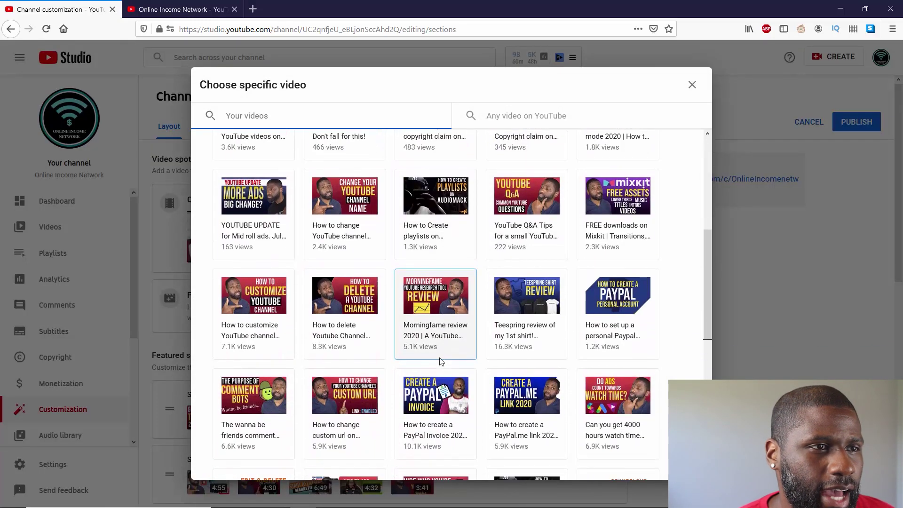
scroll(442, 361, "down", 2)
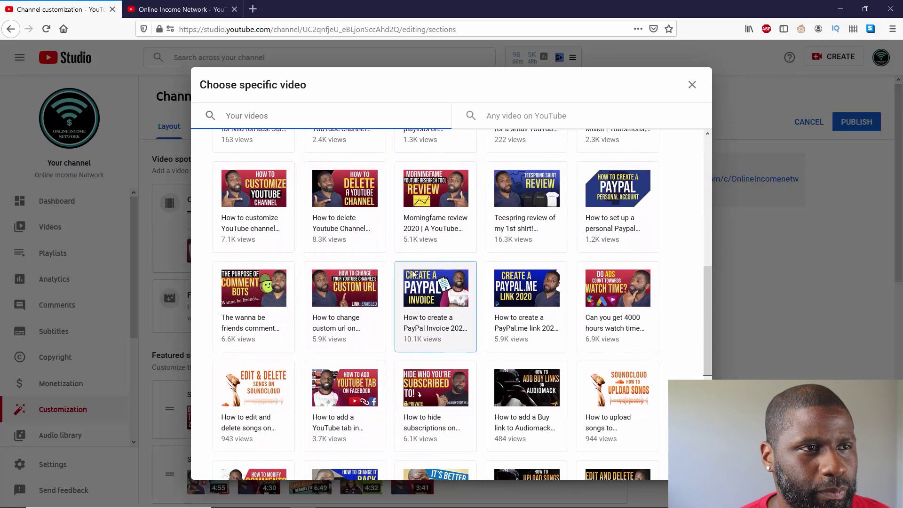
left_click(442, 204)
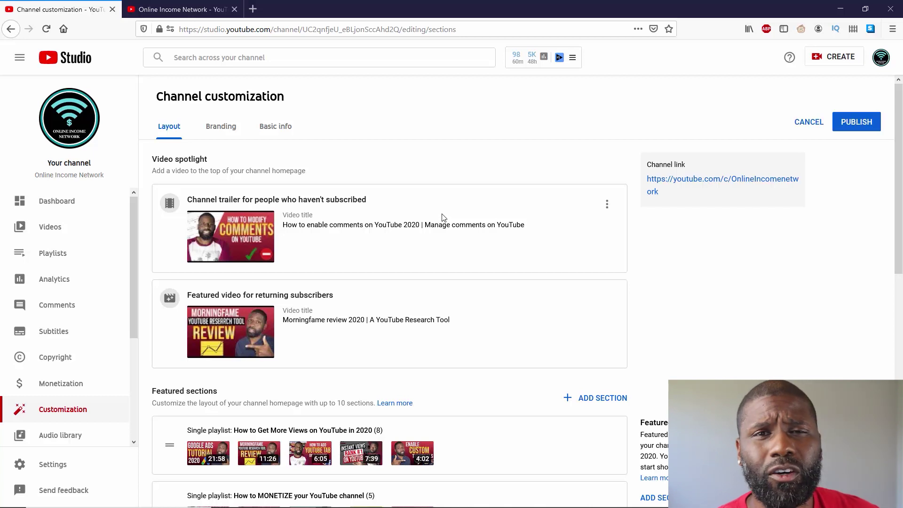
scroll(443, 217, "down", 5)
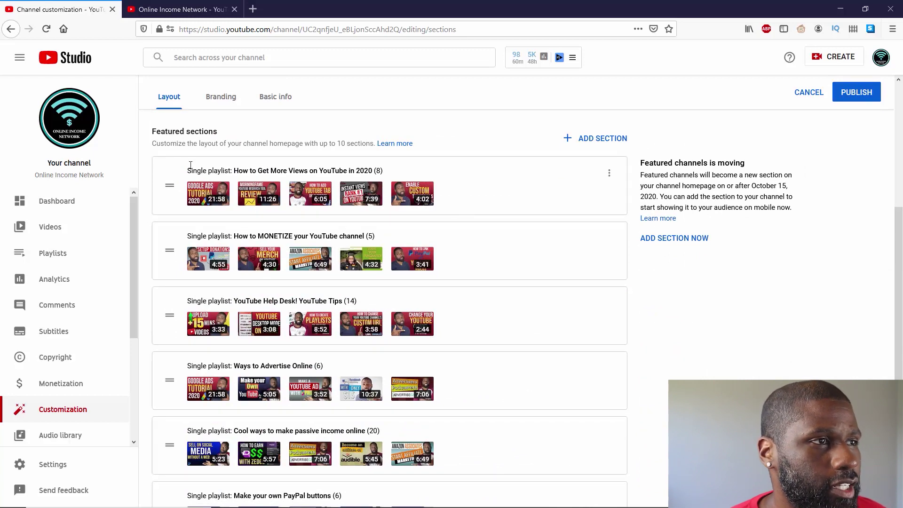
left_click(609, 177)
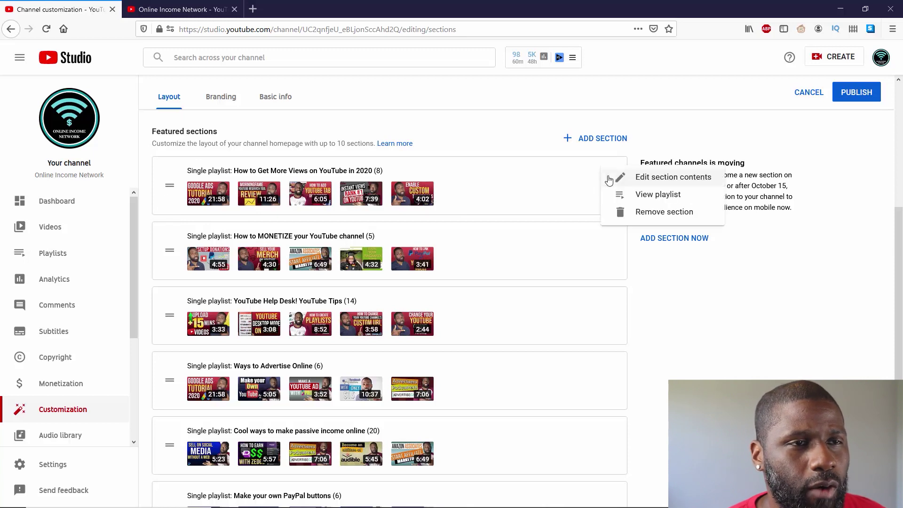
left_click(665, 181)
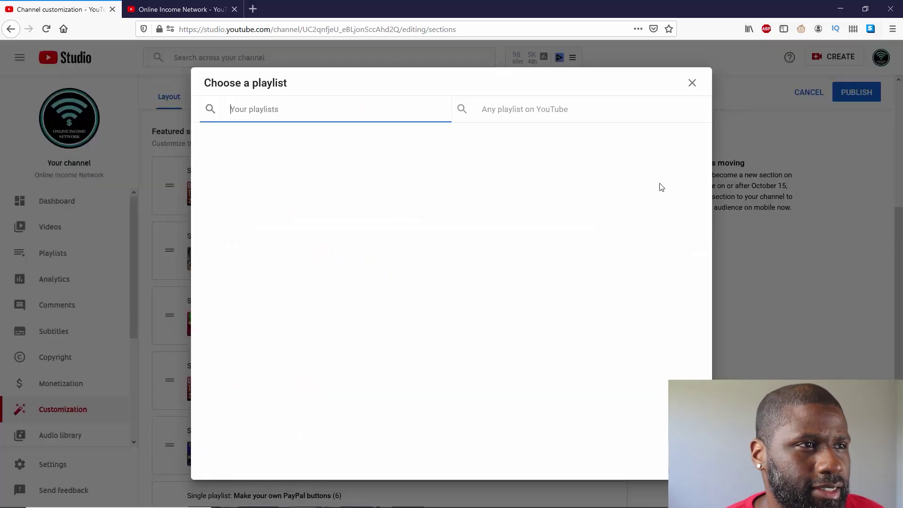
scroll(447, 157, "down", 2)
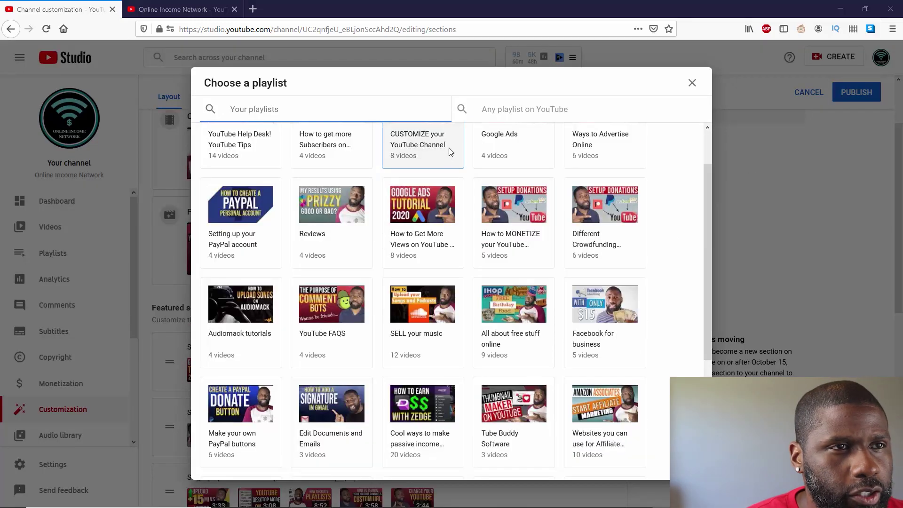
scroll(465, 250, "up", 1)
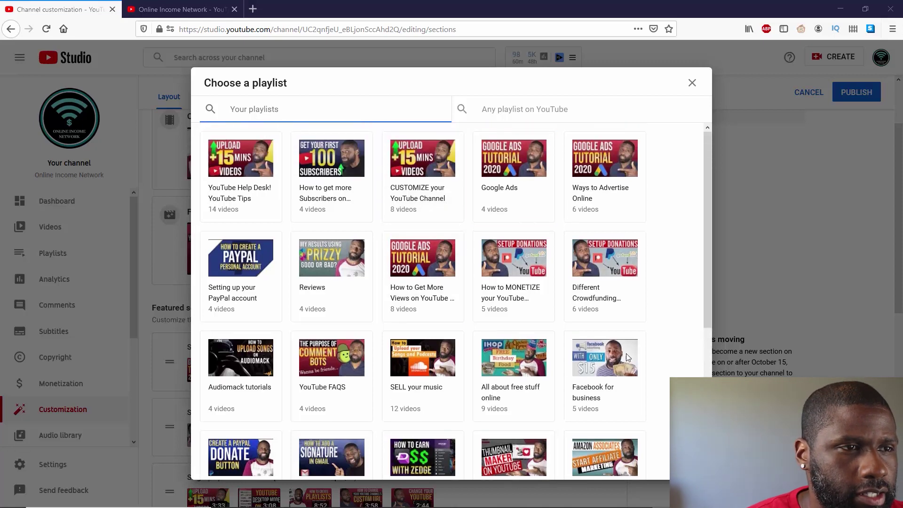
Close the playlist chooser without changing anything
left_click(692, 84)
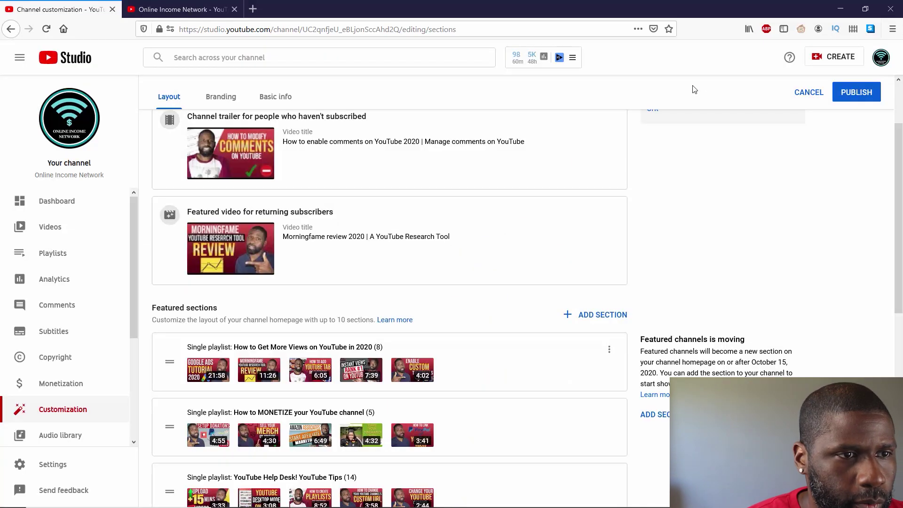
scroll(382, 256, "down", 4)
scroll(564, 335, "up", 5)
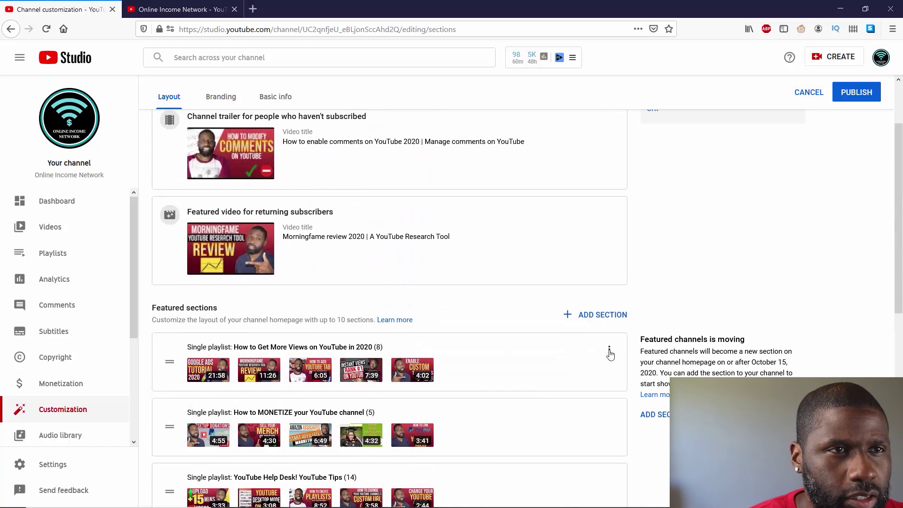
Review the homepage section types without adding one, then view the public channel page
left_click(597, 317)
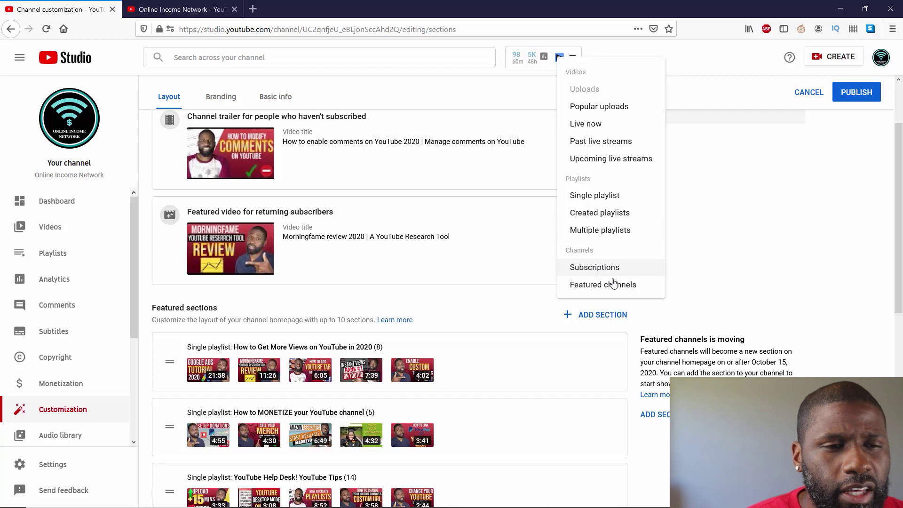
left_click(724, 306)
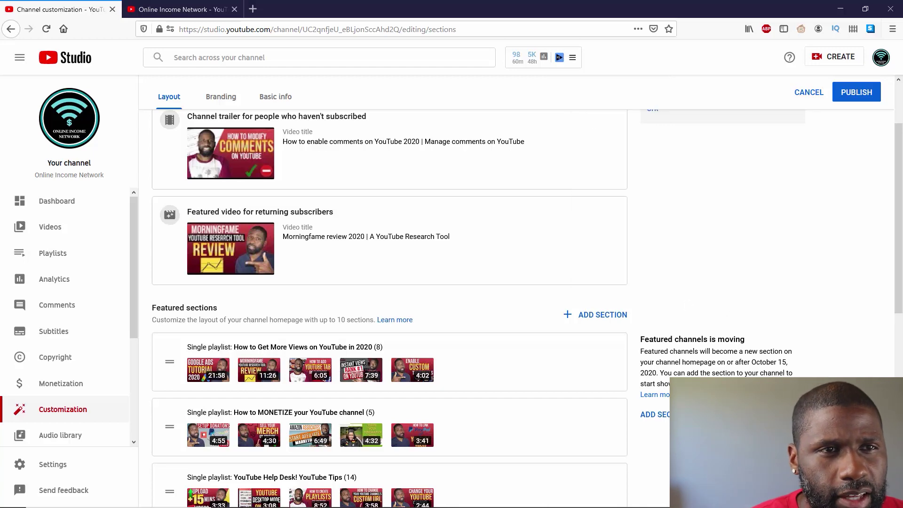
scroll(715, 358, "down", 4)
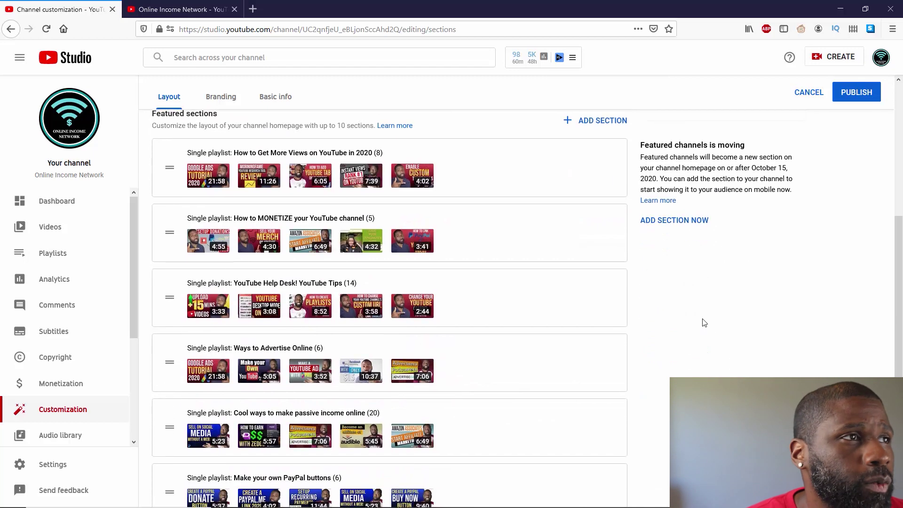
scroll(696, 283, "up", 1)
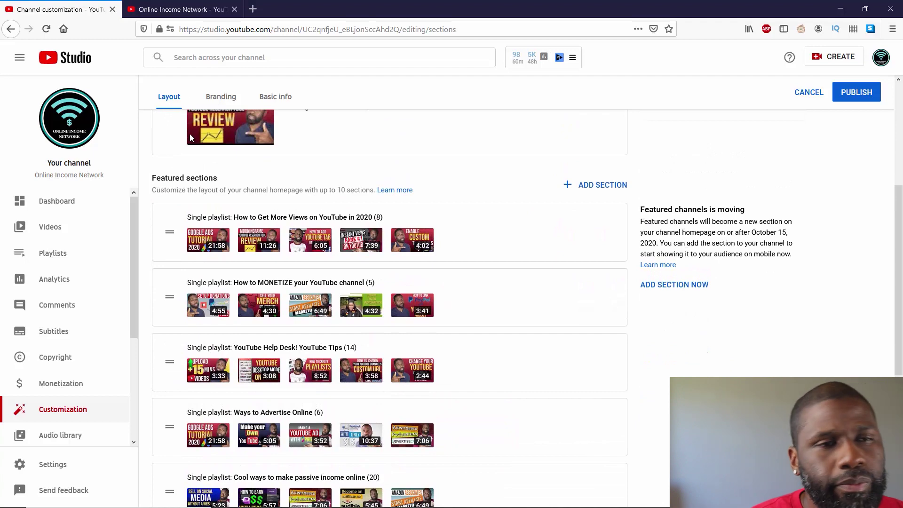
left_click(190, 12)
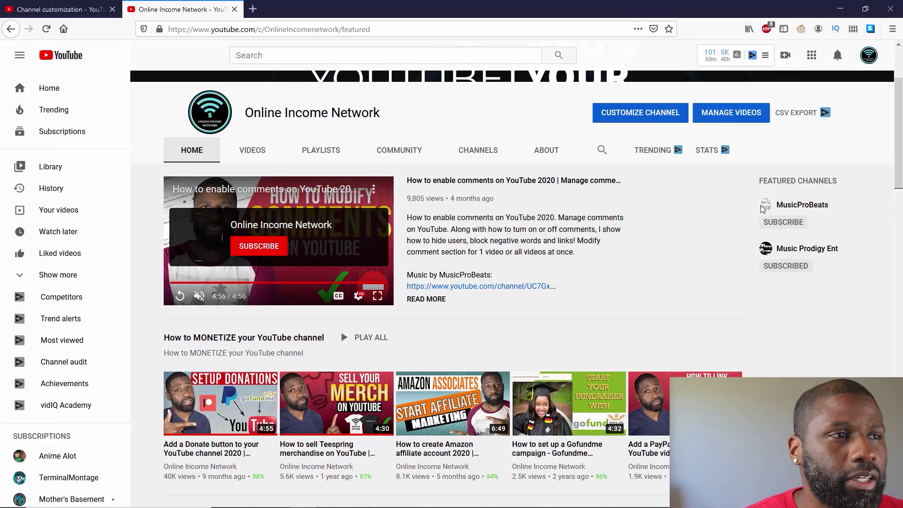
Scroll through the public home page shelves, then return to the Channel customization Layout list
scroll(777, 291, "down", 3)
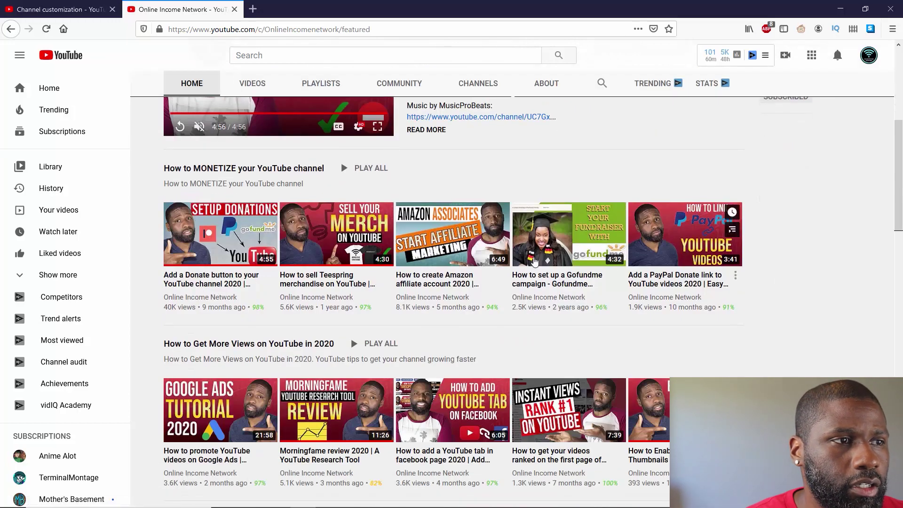
scroll(207, 221, "down", 12)
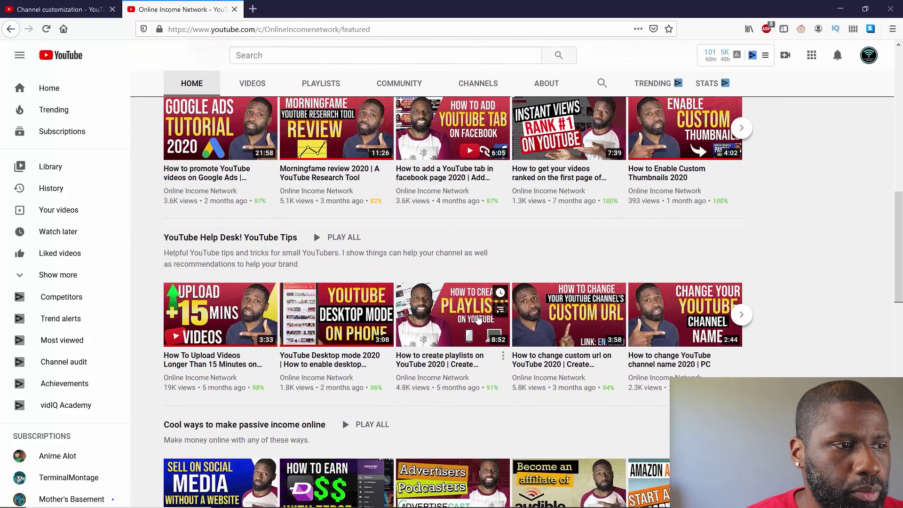
scroll(207, 221, "down", 6)
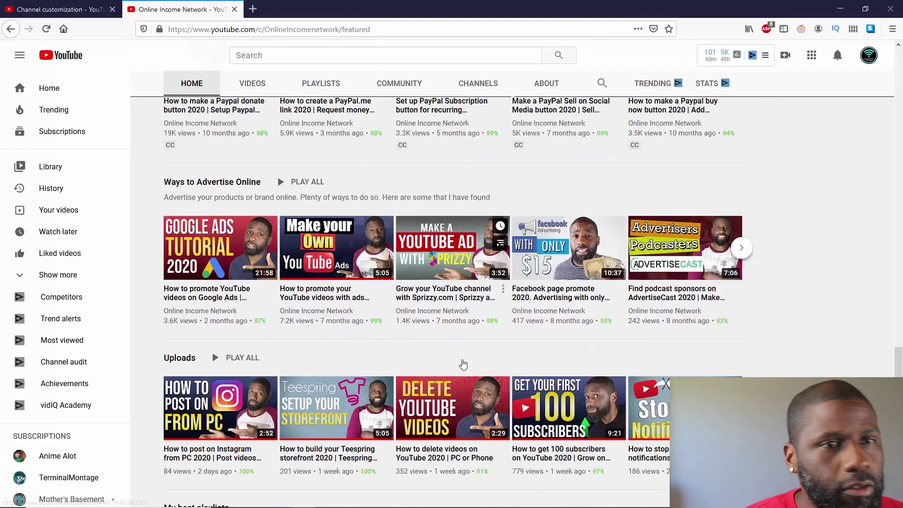
left_click(61, 9)
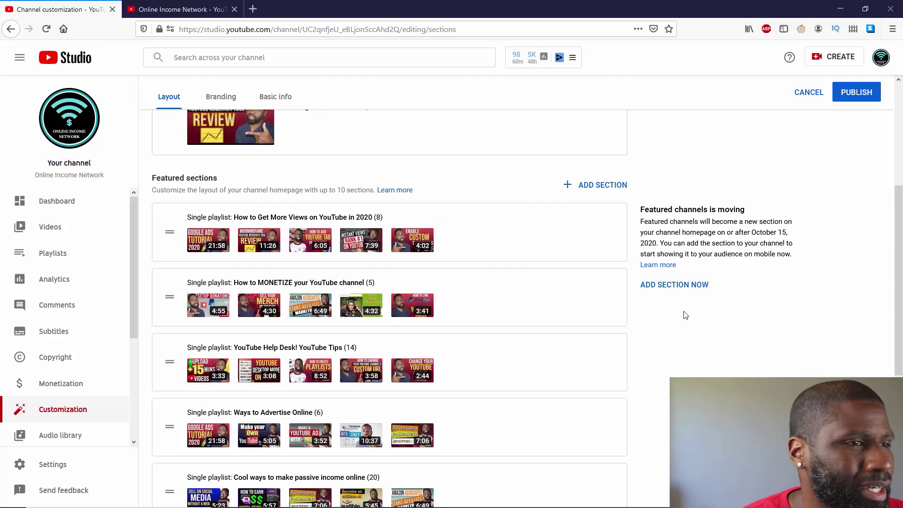
scroll(559, 310, "down", 5)
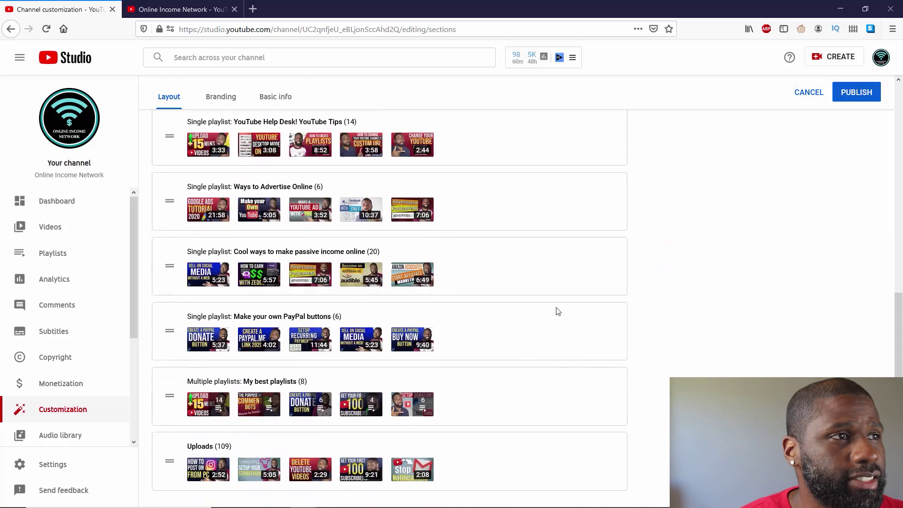
scroll(571, 306, "up", 15)
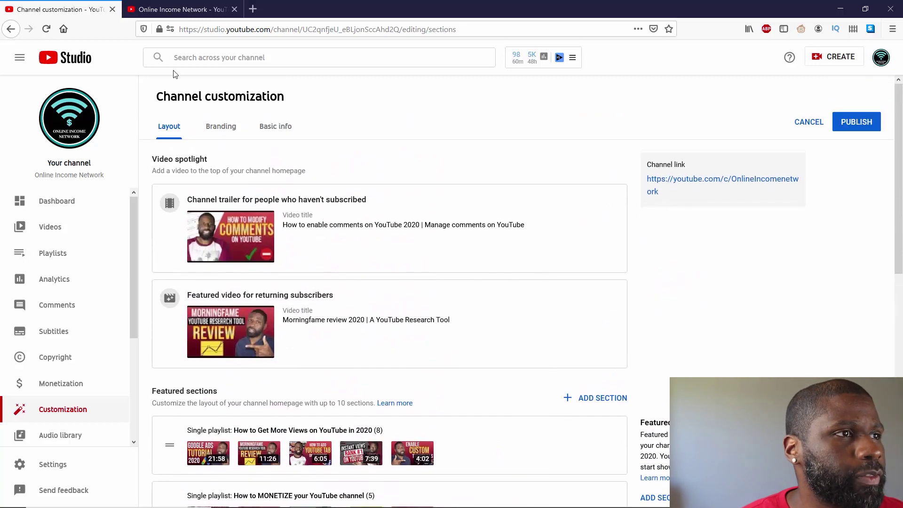
Review the Branding picture, banner and watermark options, then switch to Basic info
left_click(226, 130)
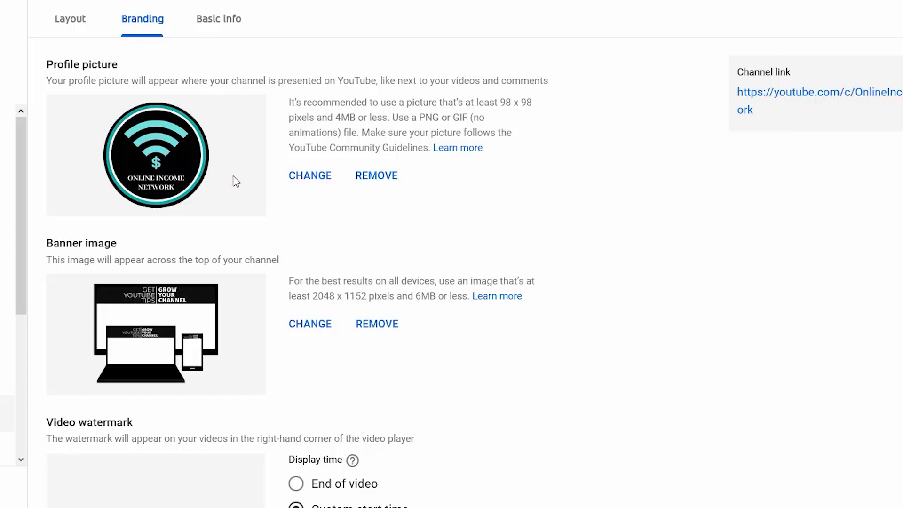
scroll(249, 197, "down", 2)
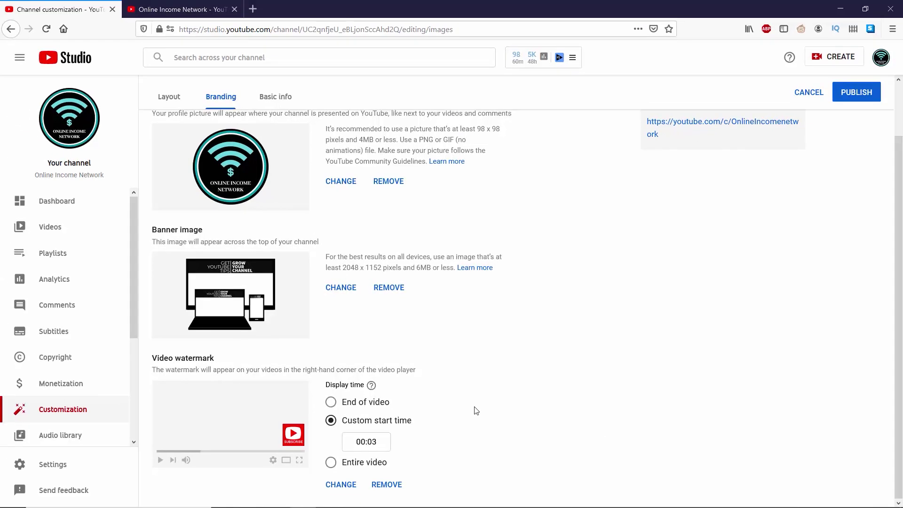
left_click(271, 98)
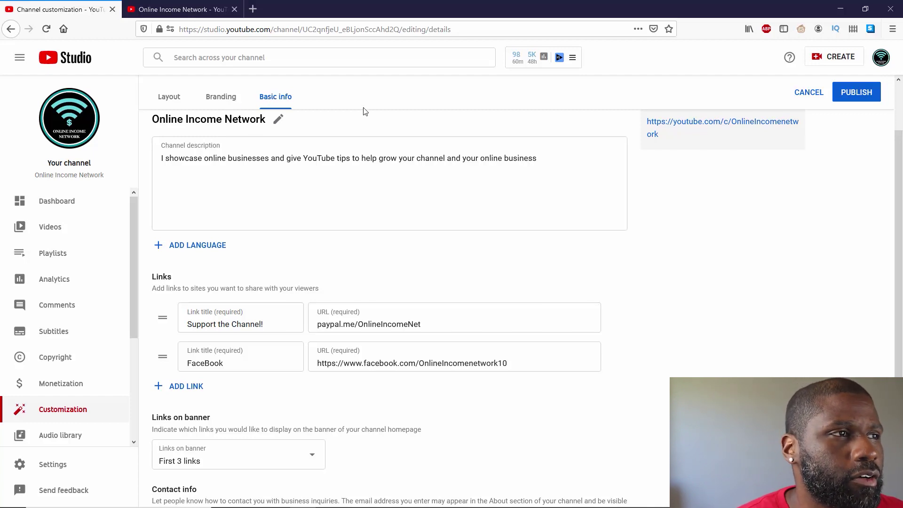
Revisit Branding, make the channel name editable in Basic info, and bring the existing links into view
scroll(453, 235, "up", 2)
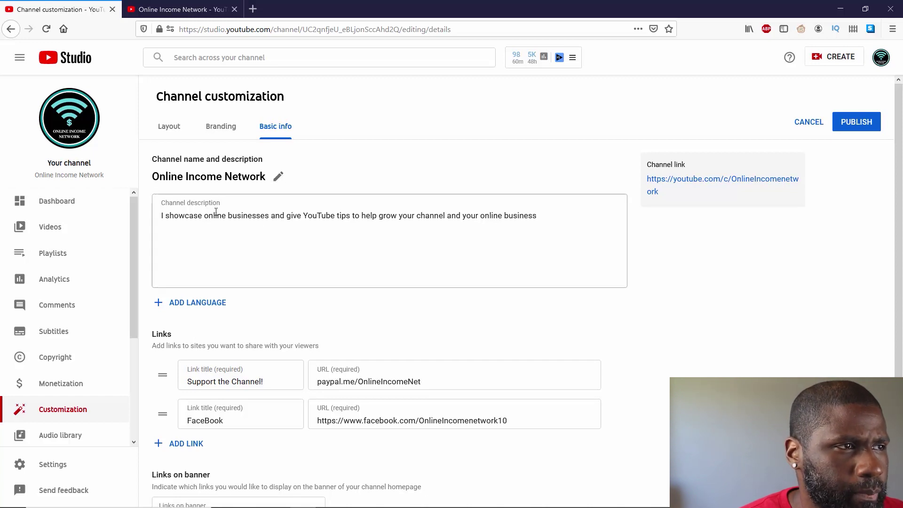
left_click(209, 126)
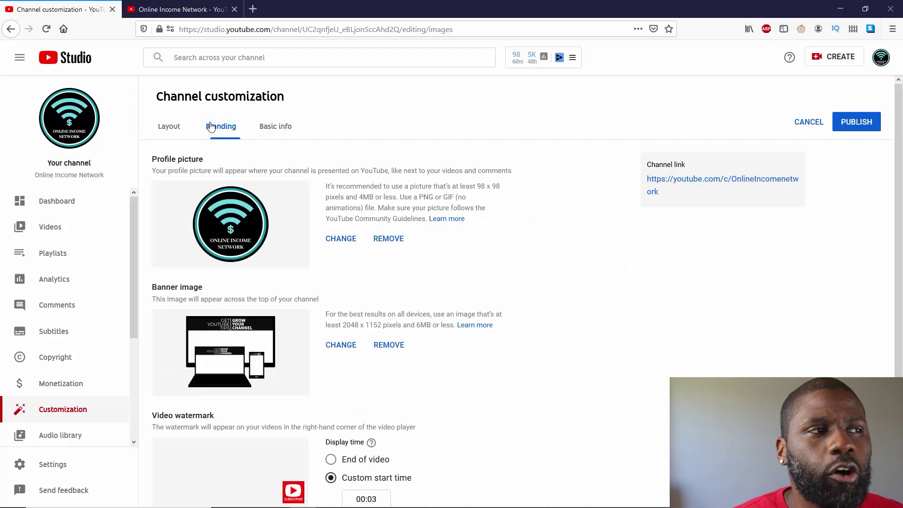
left_click(265, 126)
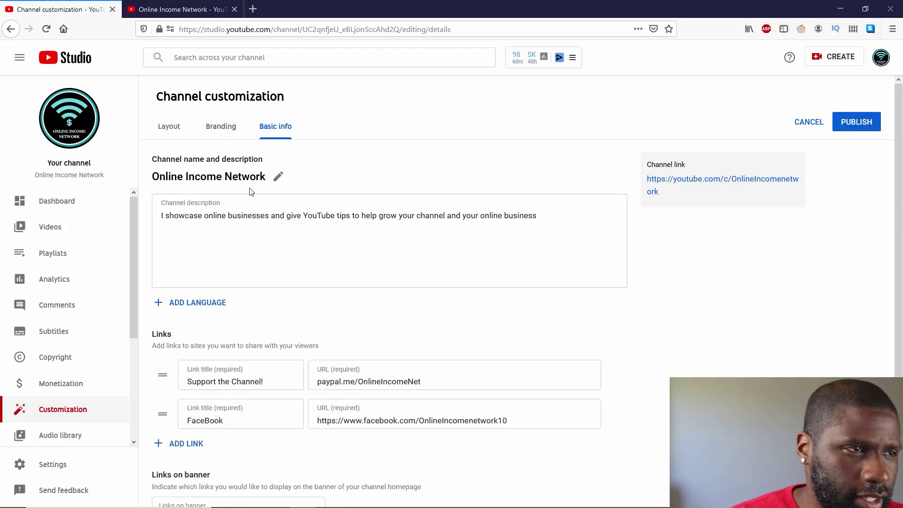
left_click(278, 177)
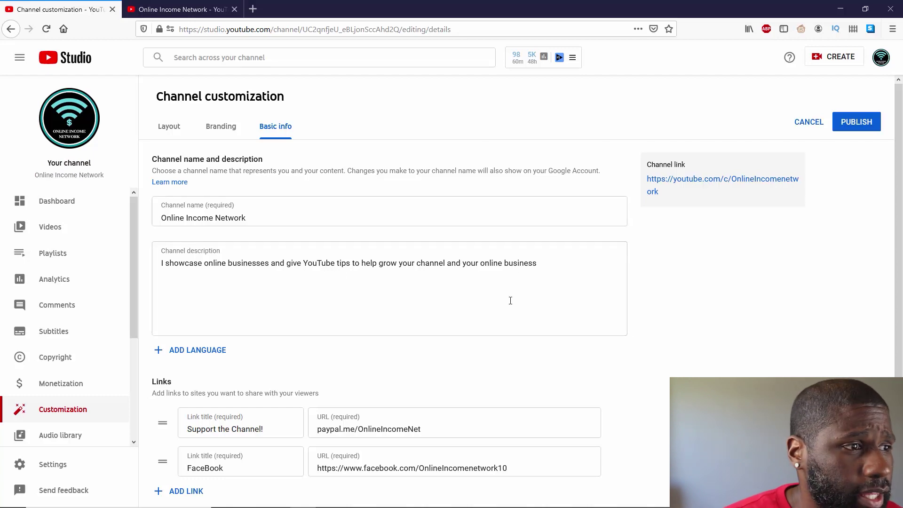
scroll(477, 296, "down", 3)
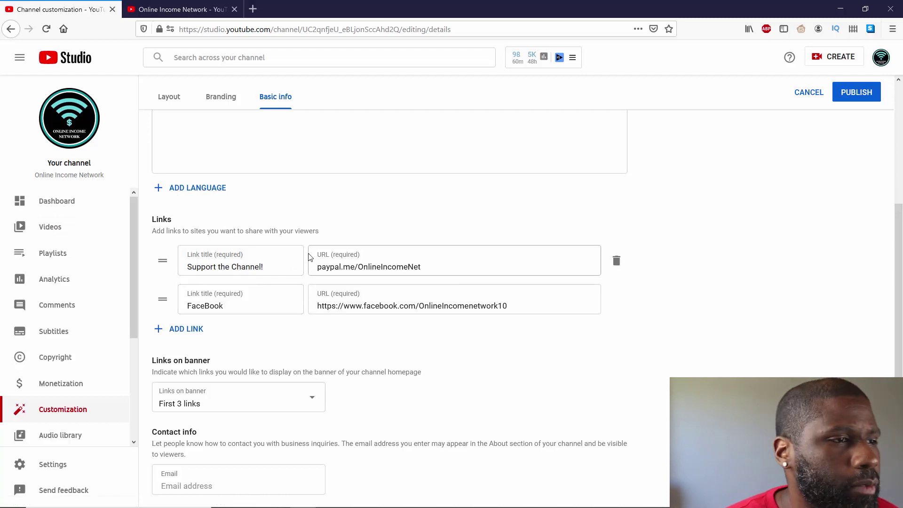
Add a third link titled 'Instagram' using the pasted Instagram page URL
left_click(186, 331)
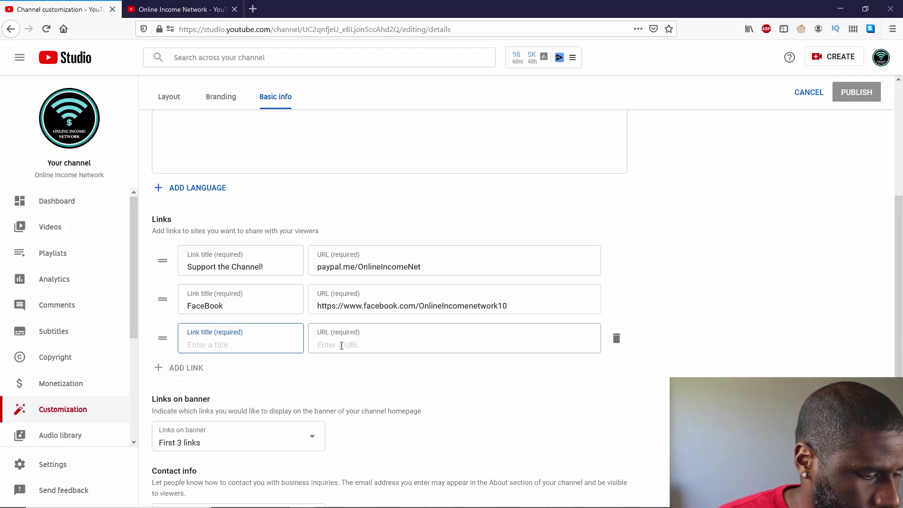
left_click(341, 346)
type("https://www.instagram.com/onlineincomenetwork/")
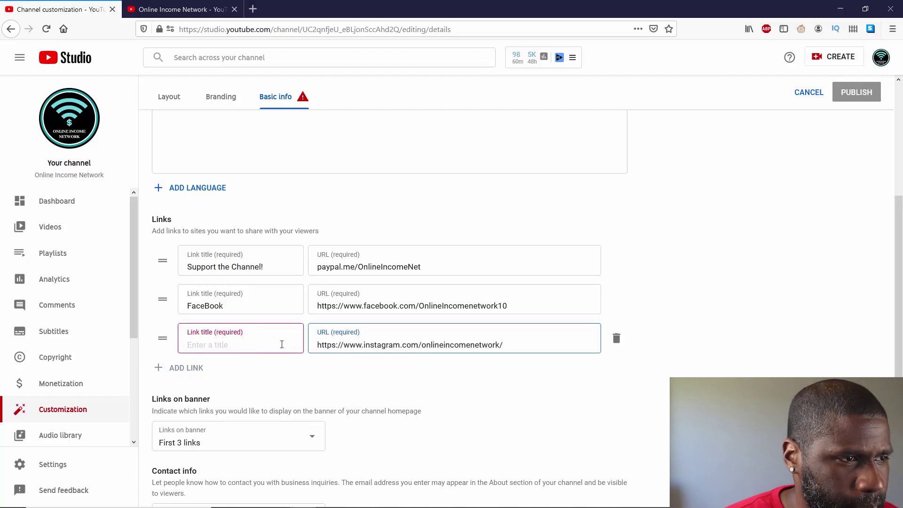
left_click(273, 347)
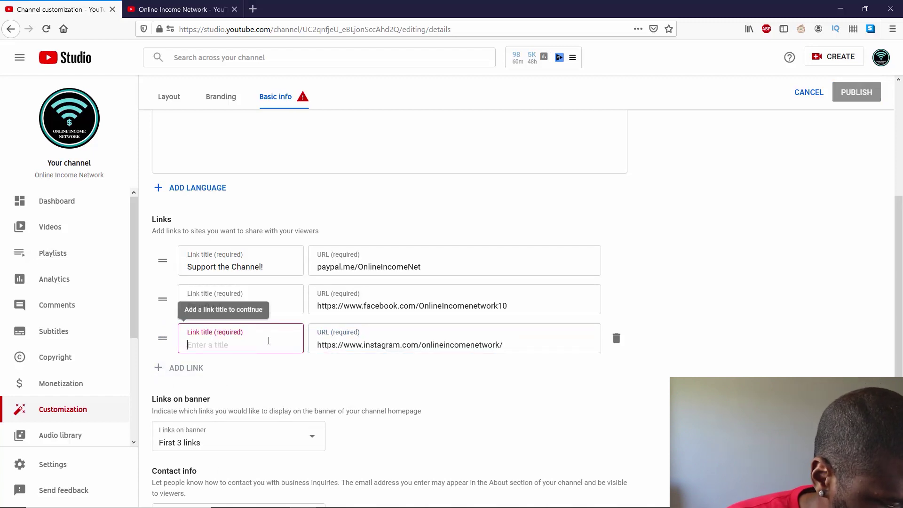
type("Instagram")
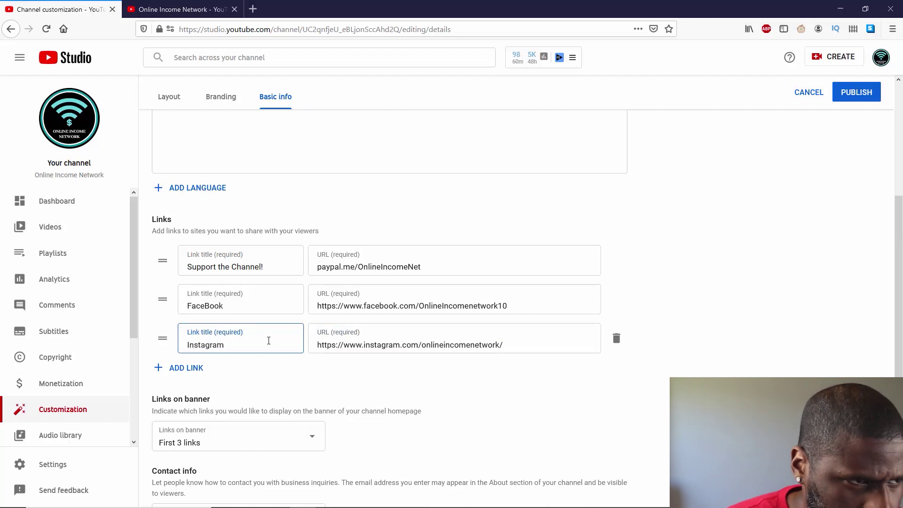
left_click(438, 387)
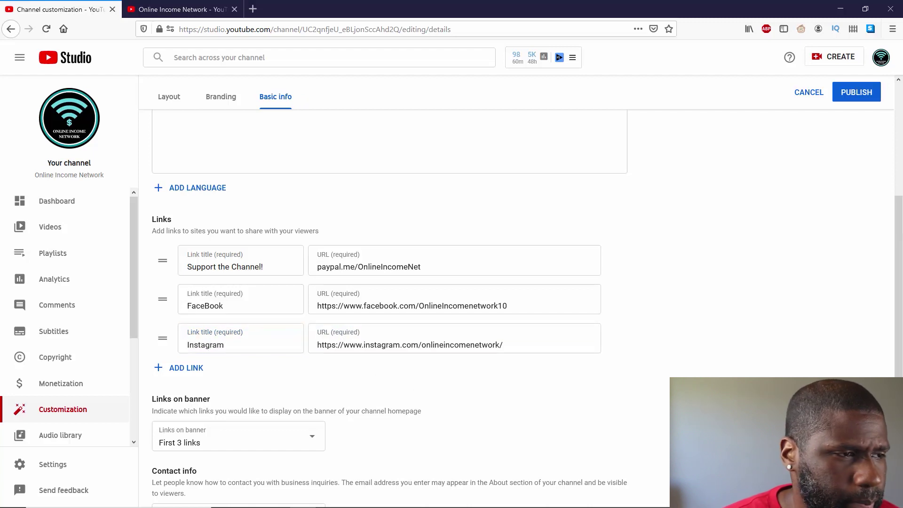
scroll(461, 372, "down", 1)
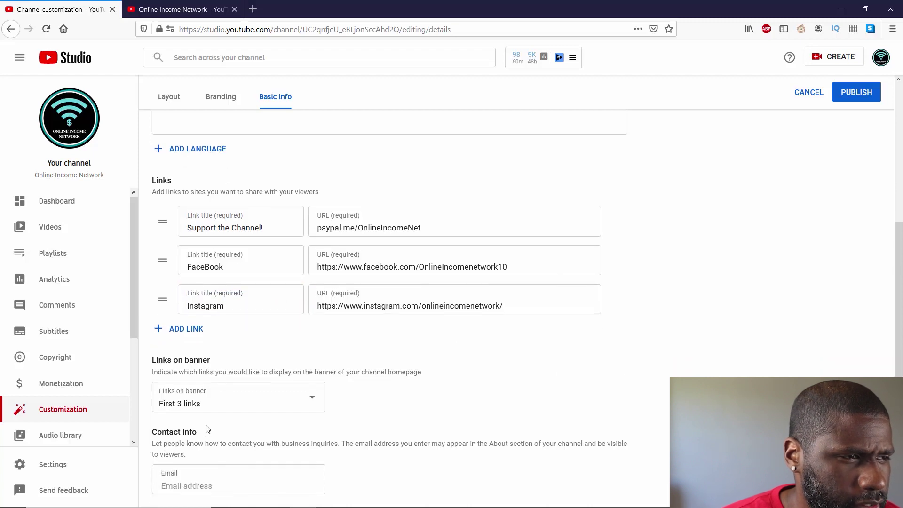
Keep Links on banner at 'First 3 links' and move to the contact Email field
left_click(303, 405)
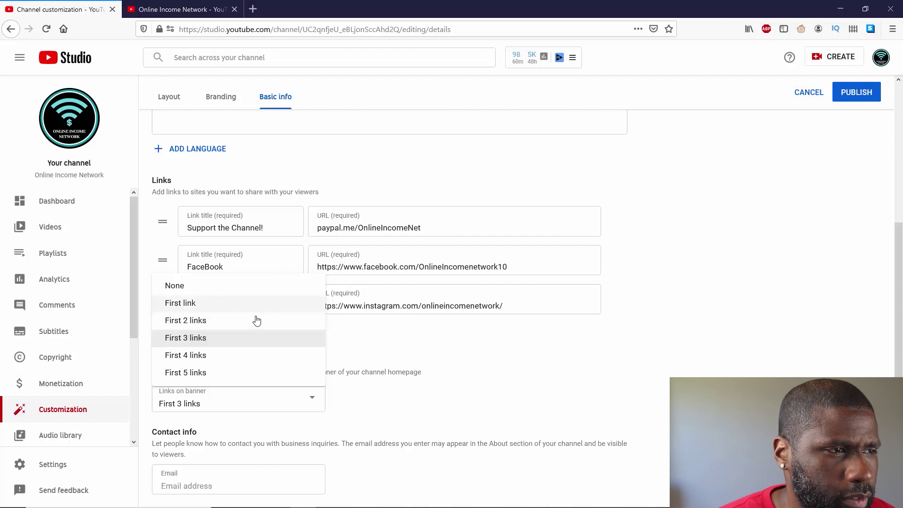
left_click(628, 380)
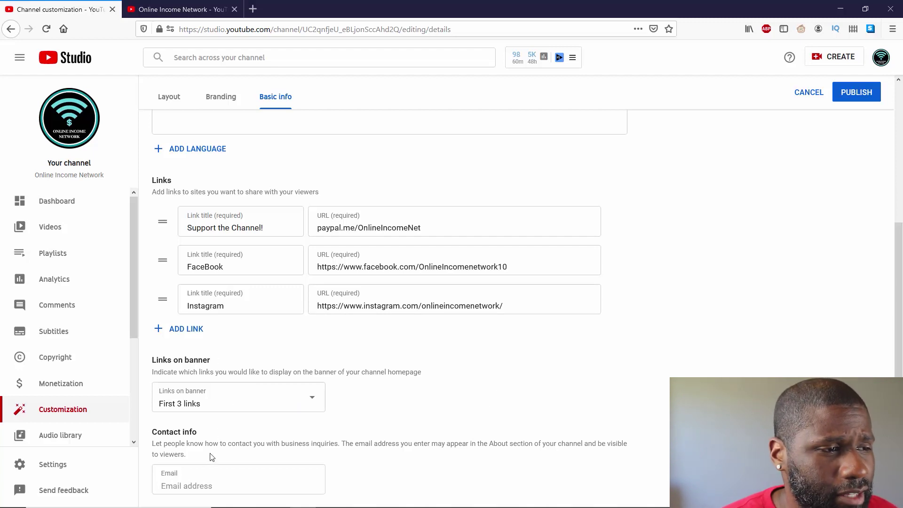
left_click(190, 485)
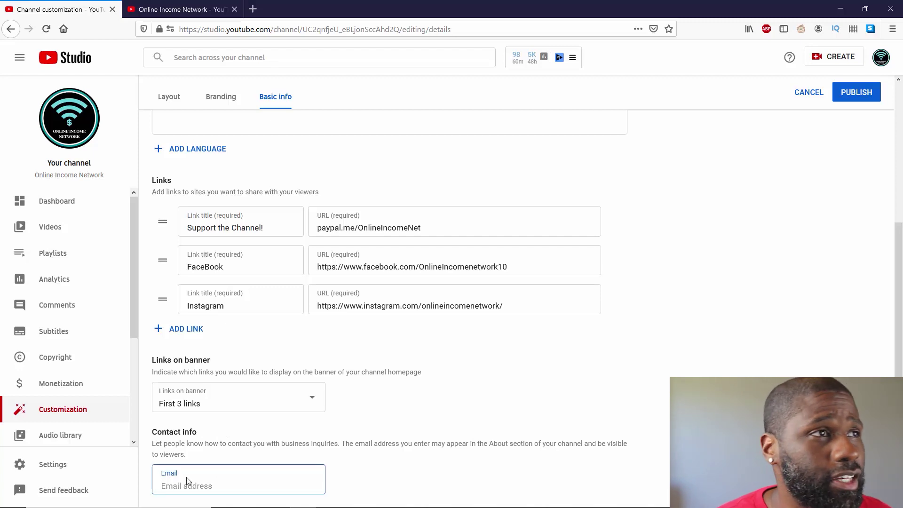
Check the public About page links, then publish the customization changes and go to the channel
left_click(181, 9)
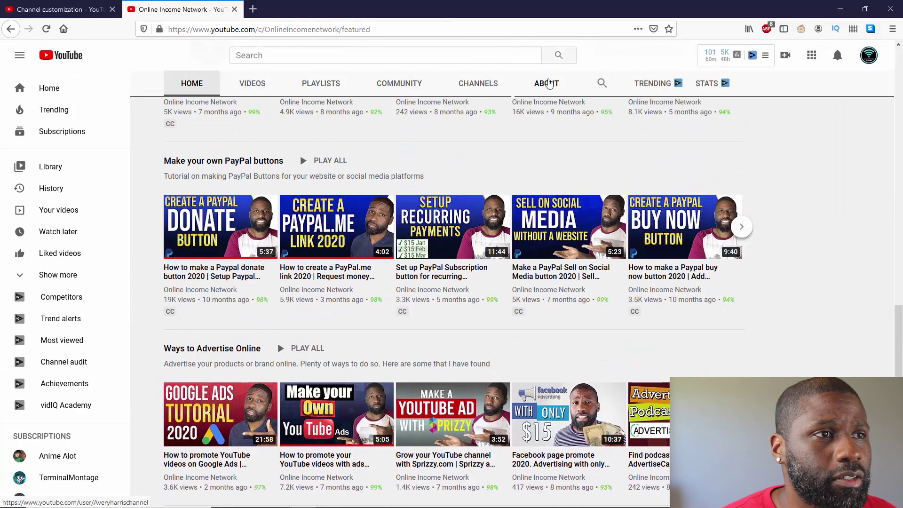
left_click(546, 83)
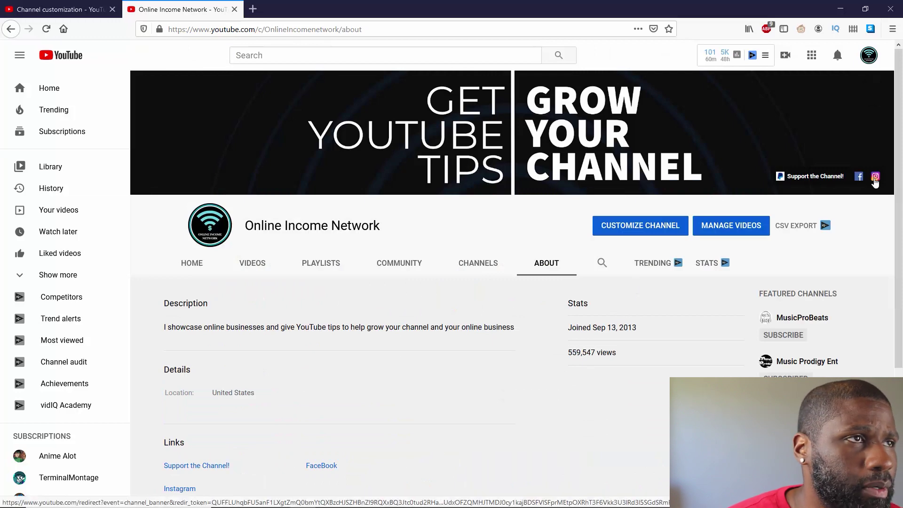
left_click(56, 9)
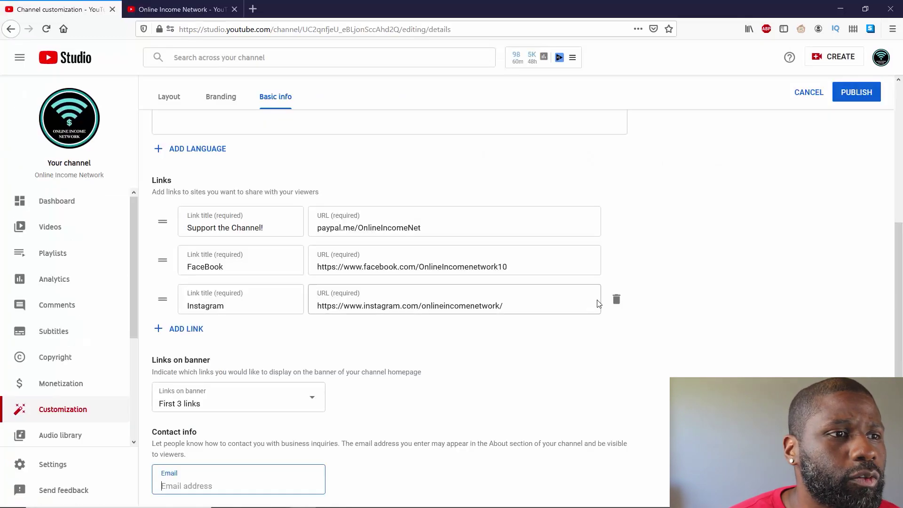
scroll(595, 329, "up", 4)
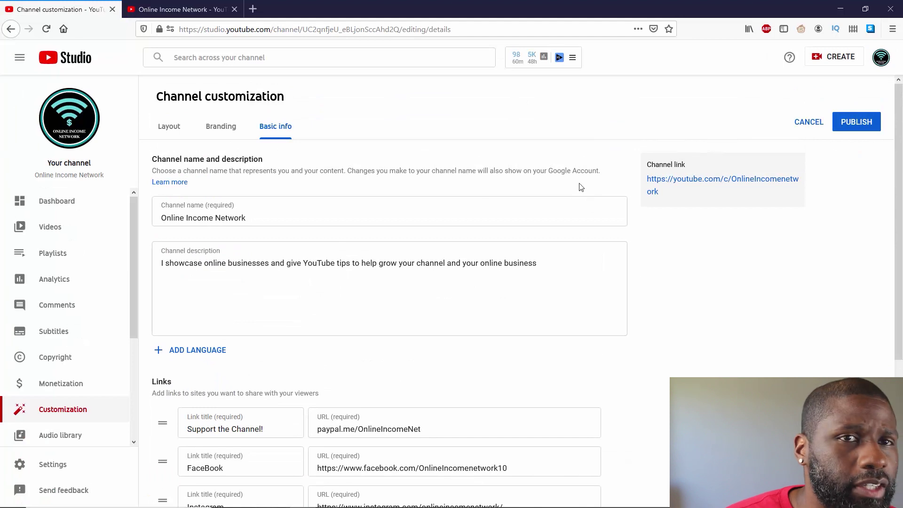
left_click(858, 122)
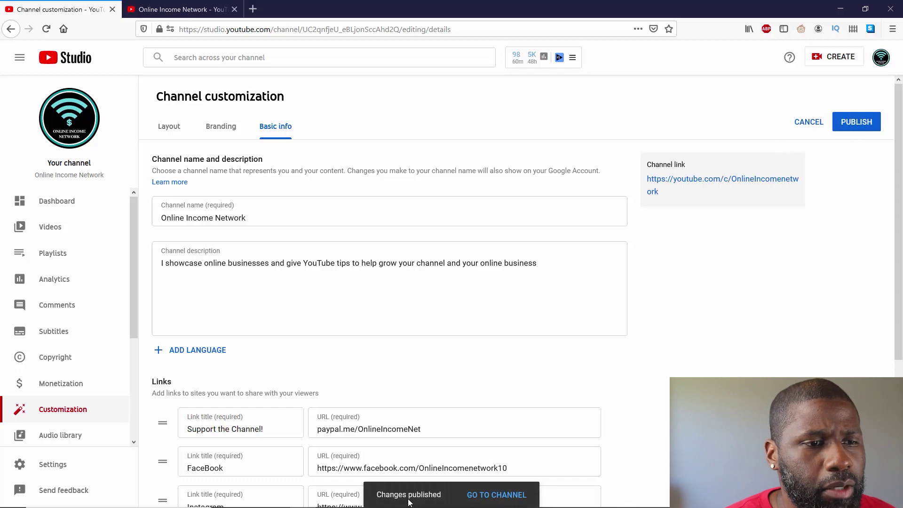
left_click(497, 498)
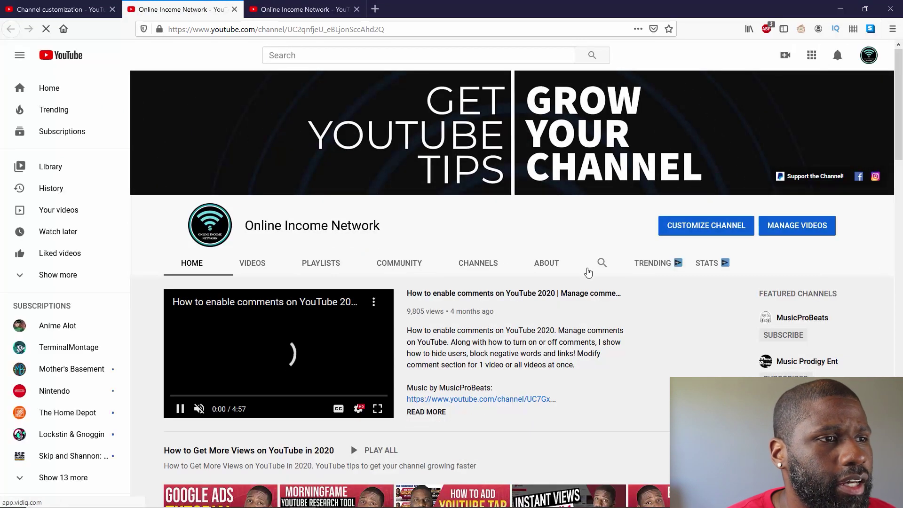
Scroll through the updated channel home page, then return to the Basic info settings
scroll(633, 311, "down", 5)
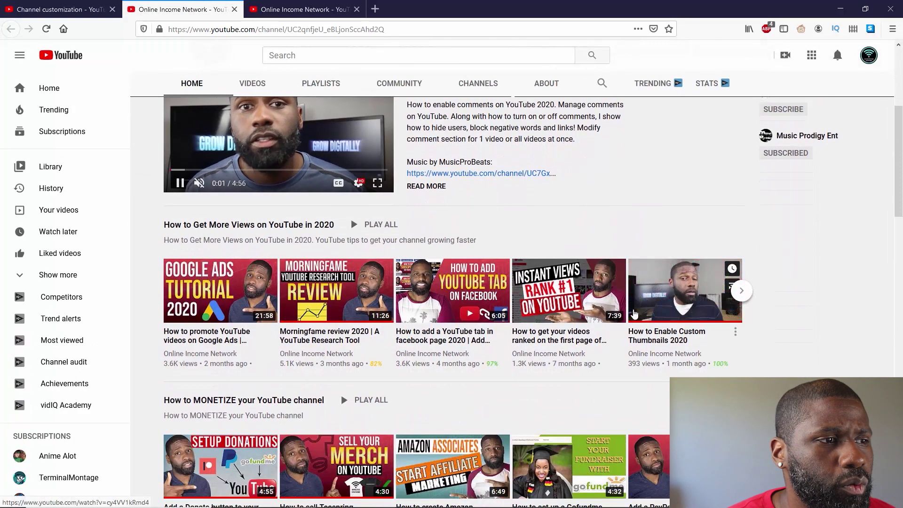
scroll(633, 311, "down", 13)
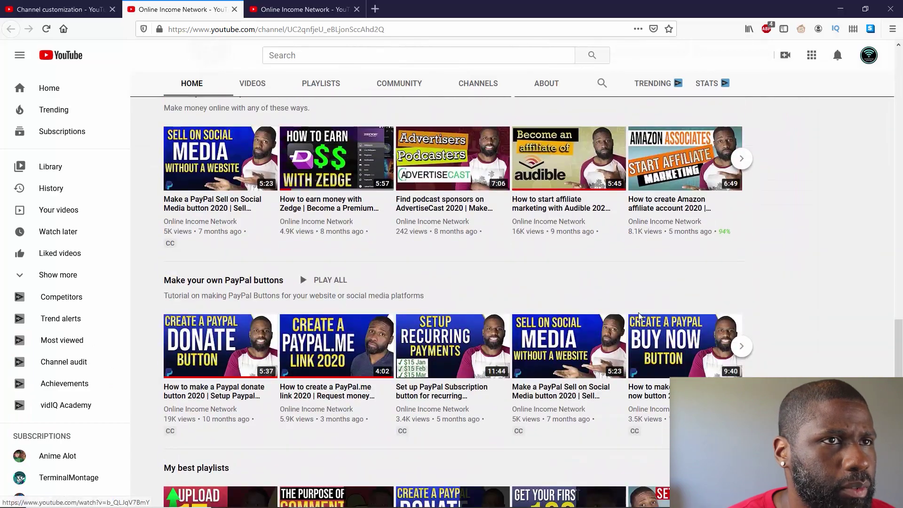
scroll(638, 316, "down", 5)
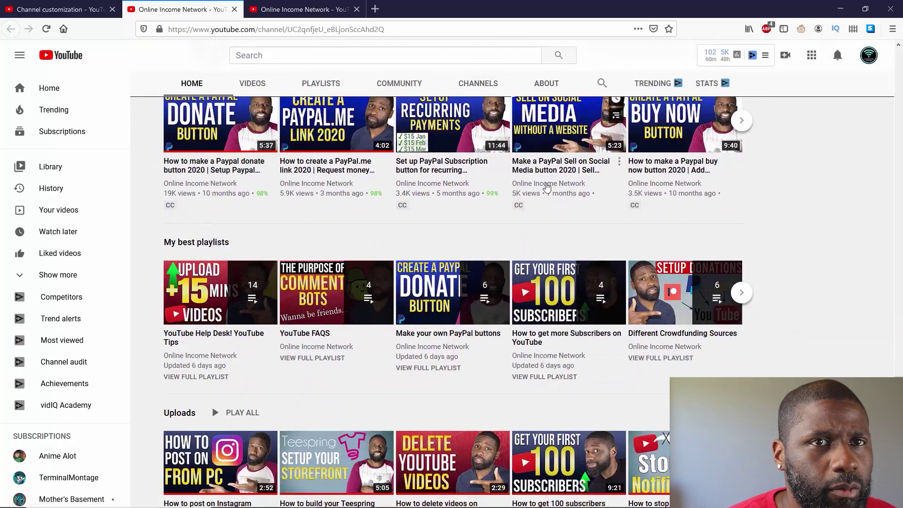
scroll(546, 187, "up", 20)
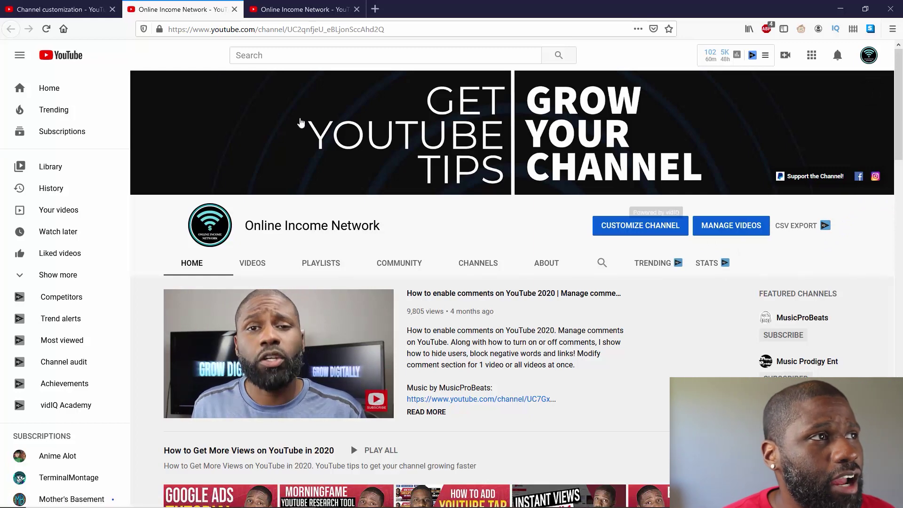
left_click(45, 5)
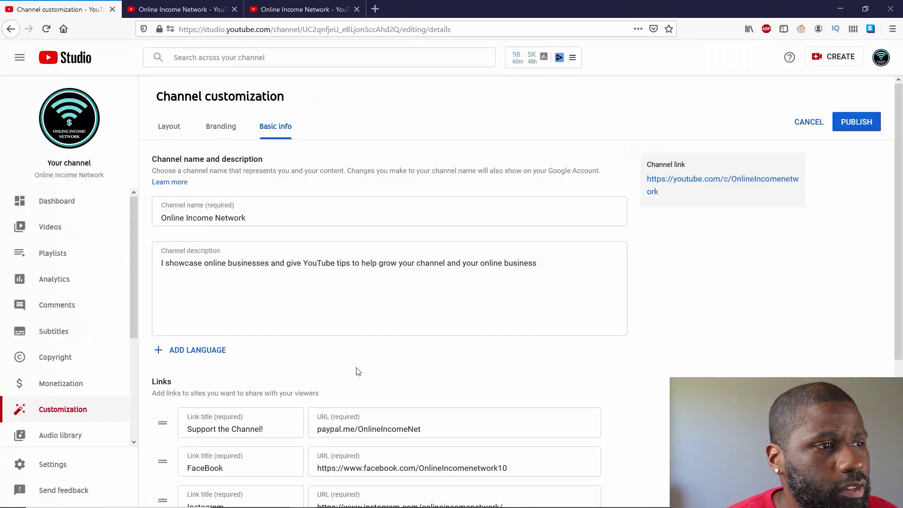
Switch Channel customization to the Layout tab with the video spotlight and featured sections
scroll(358, 371, "down", 4)
left_click(178, 95)
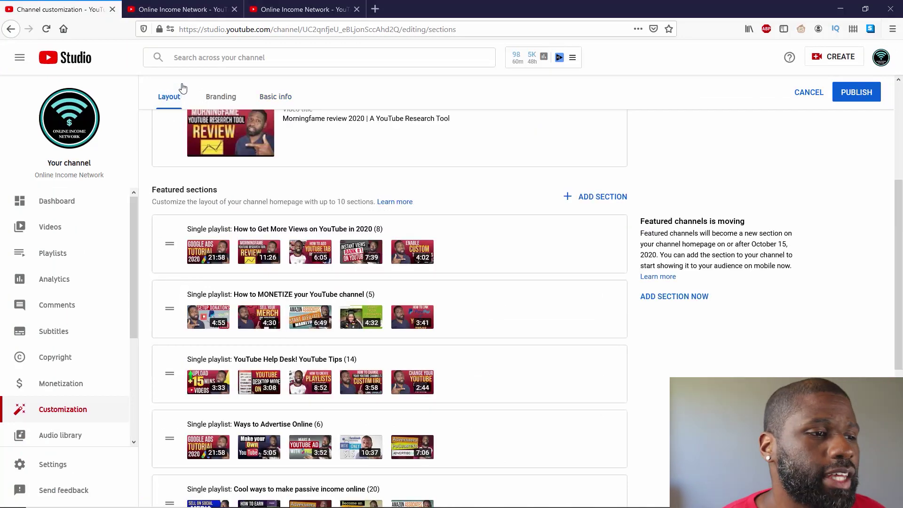
scroll(404, 289, "up", 4)
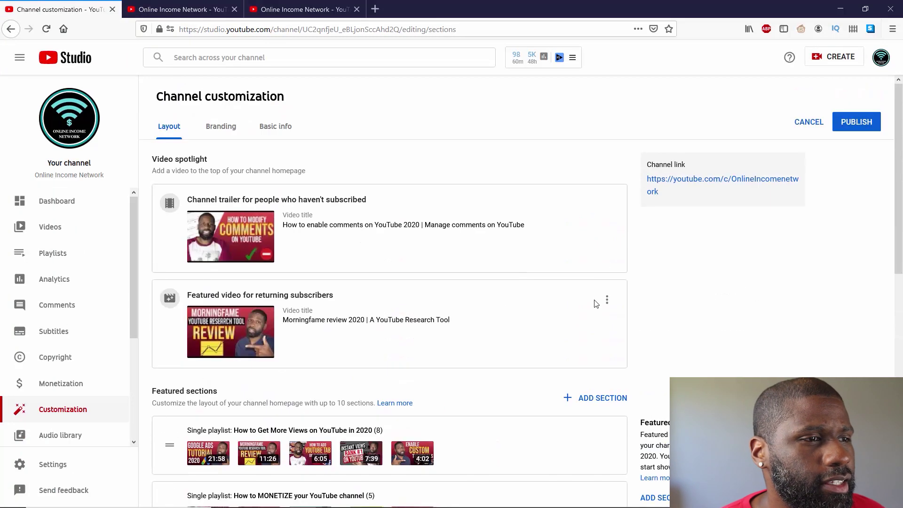
Preview the channel link in a new tab, close it, and review the featured sections
left_click(680, 183)
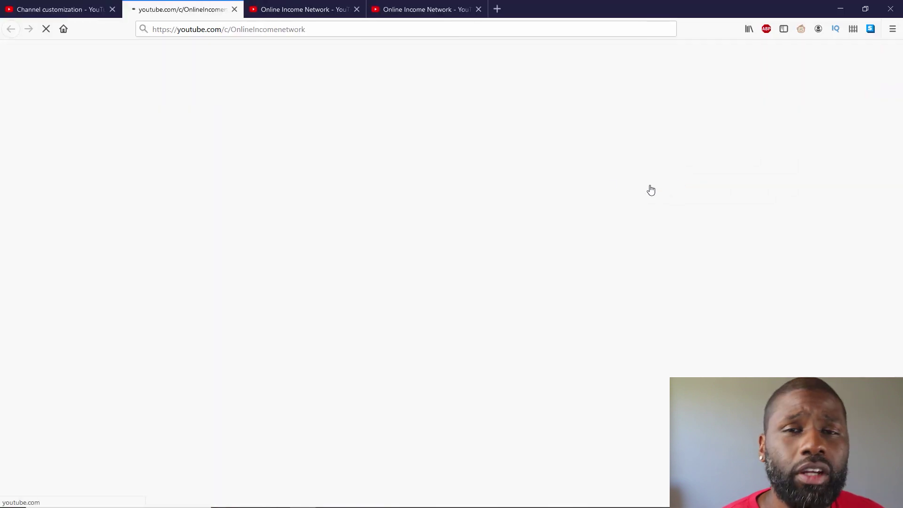
left_click(235, 9)
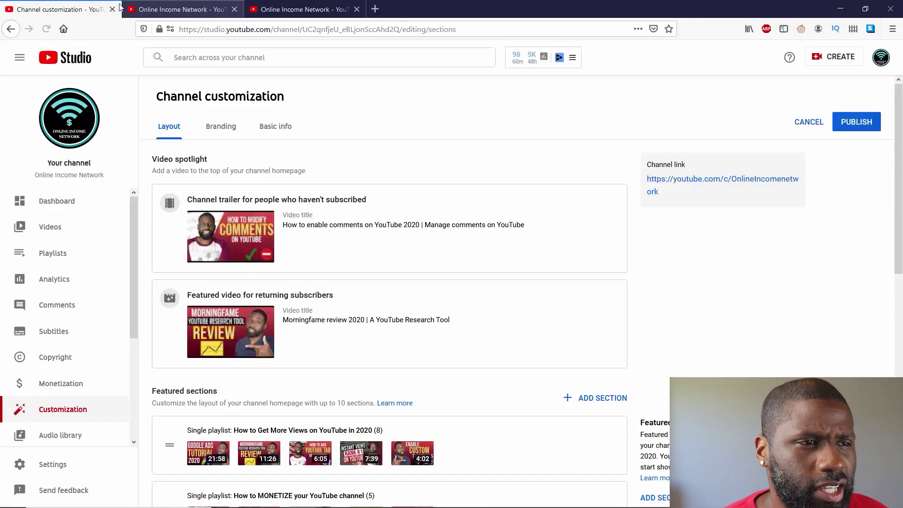
scroll(395, 282, "down", 10)
scroll(372, 314, "up", 10)
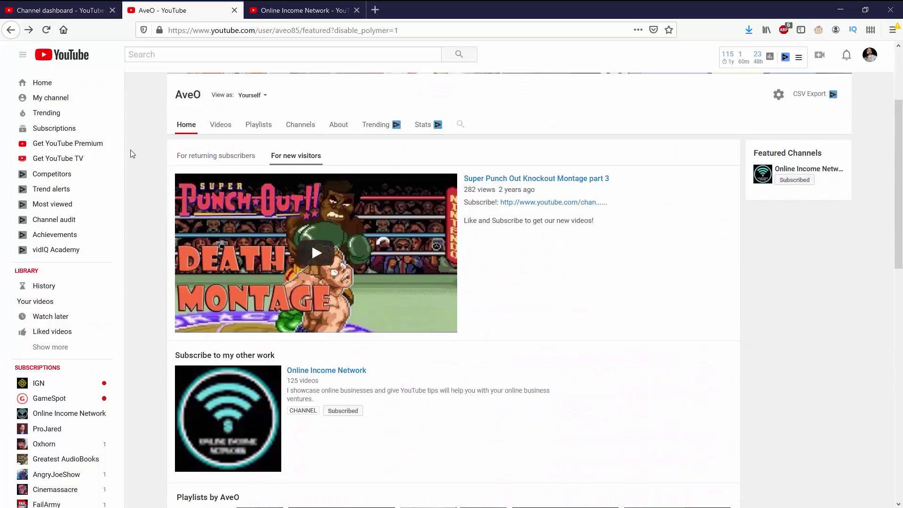
Show the For returning subscribers view, then add a homepage section and open its Select content choices
left_click(189, 157)
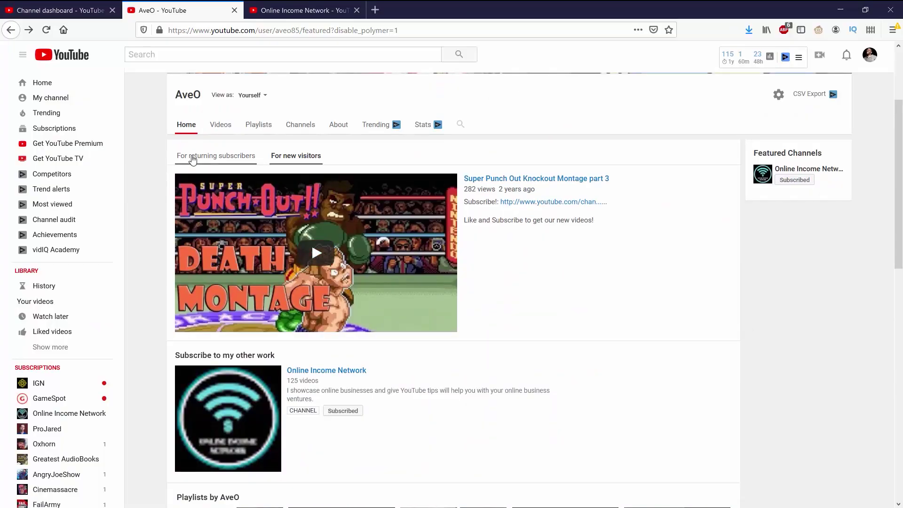
scroll(597, 229, "up", 3)
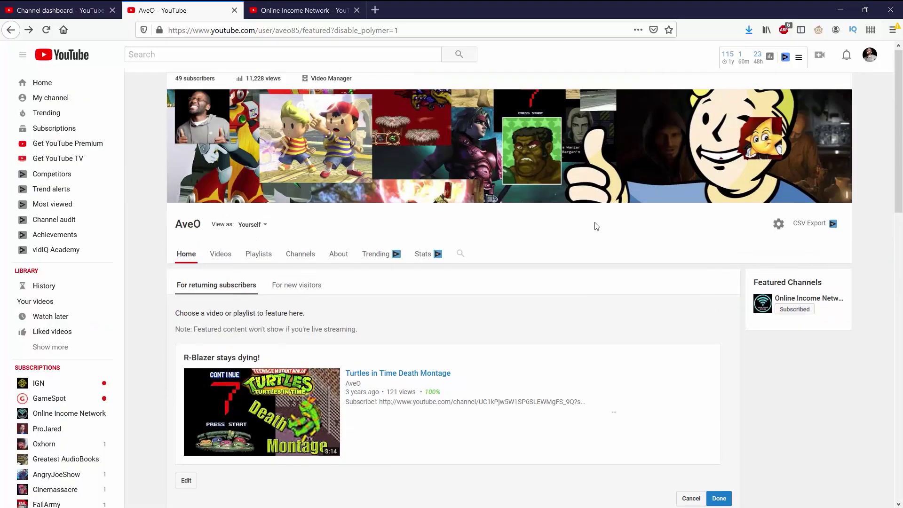
scroll(581, 238, "down", 12)
scroll(581, 243, "down", 2)
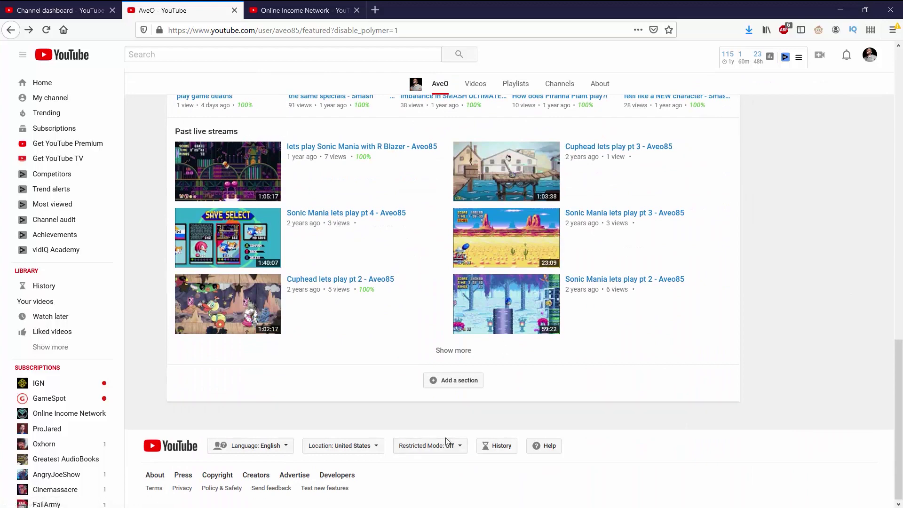
left_click(453, 381)
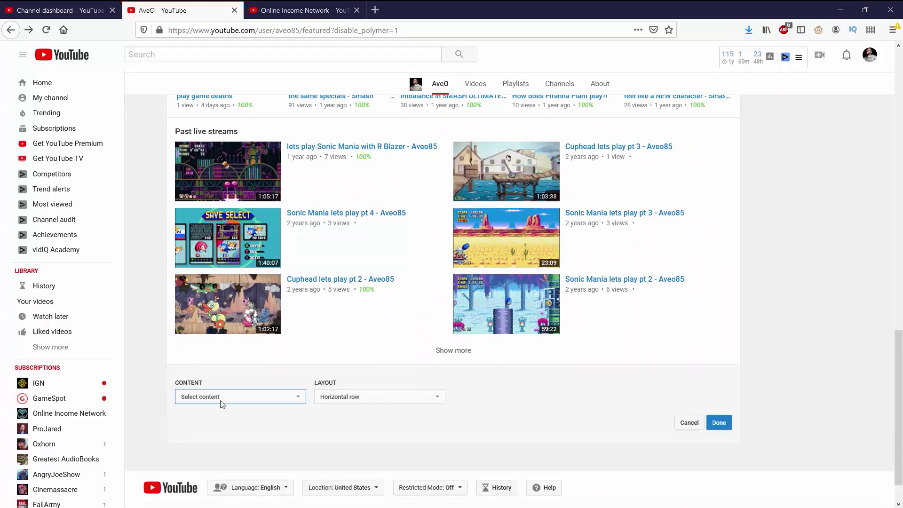
left_click(221, 401)
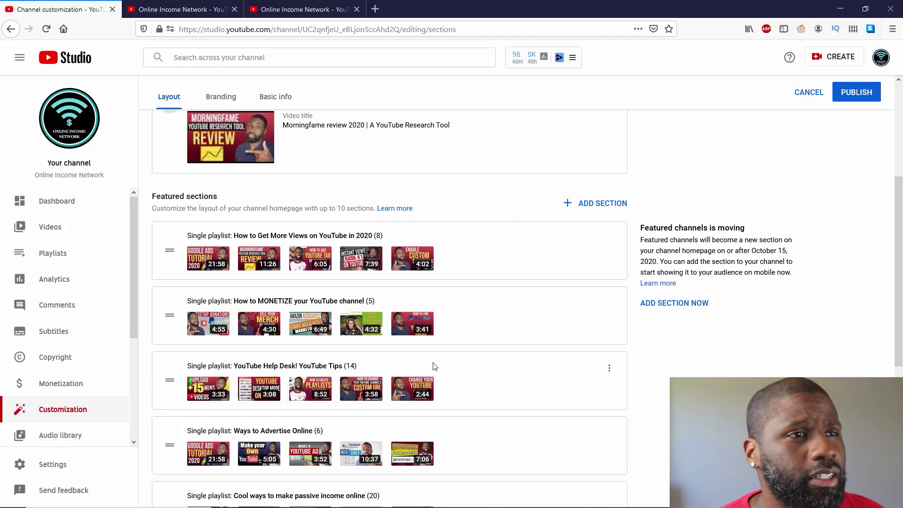
scroll(500, 401, "up", 5)
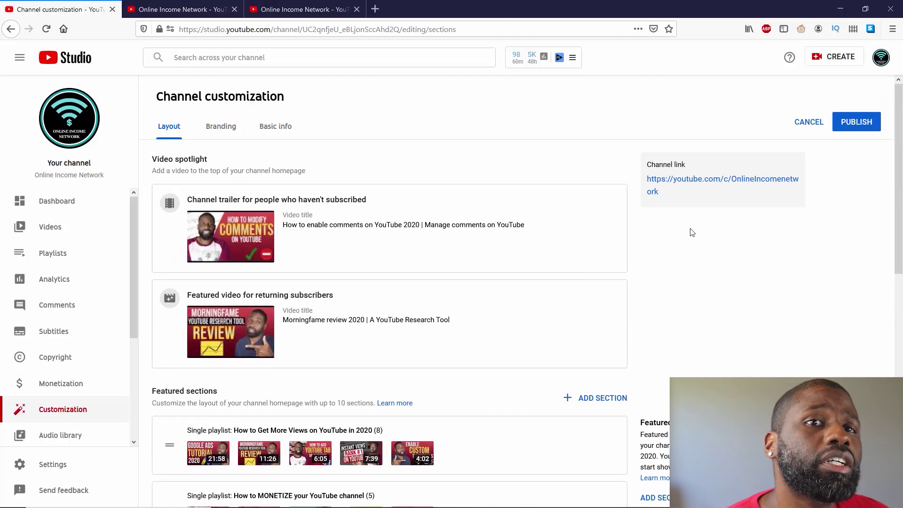